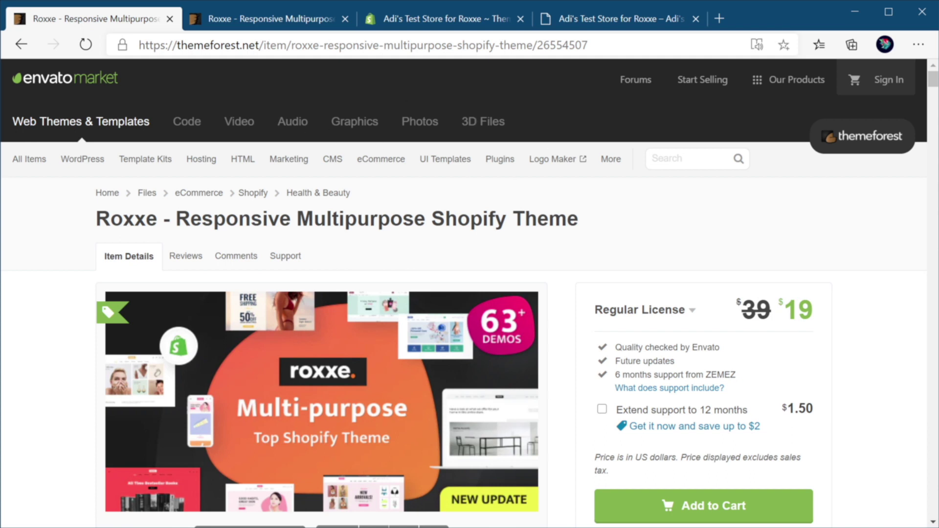
Check the theme's Regular License price, and examine the live preview through to the Awesome Pre-Built Homepages section
{"action": "left_click_drag", "start_coordinate": [783, 312], "coordinate": [828, 318]}
{"action": "left_click", "coordinate": [831, 320]}
{"action": "left_click", "coordinate": [294, 18]}
{"action": "scroll", "coordinate": [577, 242], "scroll_direction": "down", "scroll_amount": 5}
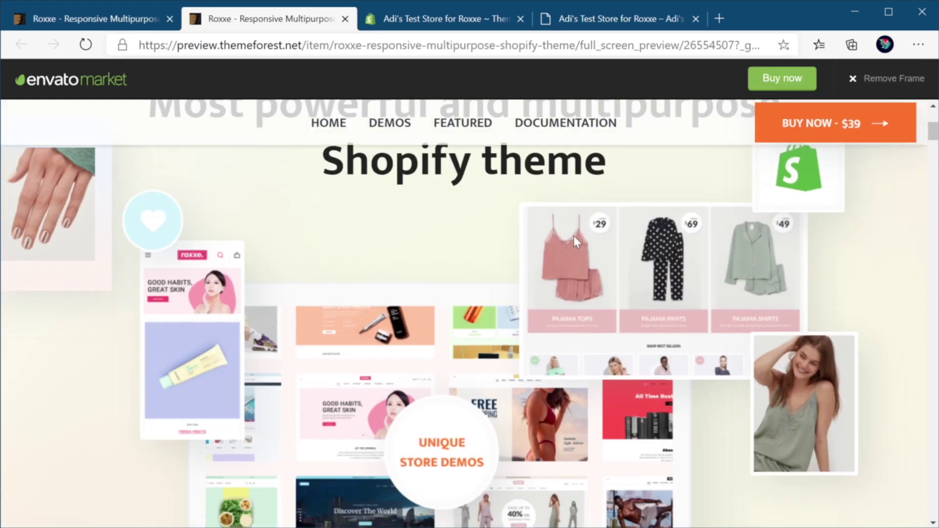
{"action": "scroll", "coordinate": [577, 242], "scroll_direction": "up", "scroll_amount": 4}
{"action": "scroll", "coordinate": [577, 242], "scroll_direction": "down", "scroll_amount": 9}
{"action": "scroll", "coordinate": [577, 242], "scroll_direction": "down", "scroll_amount": 10}
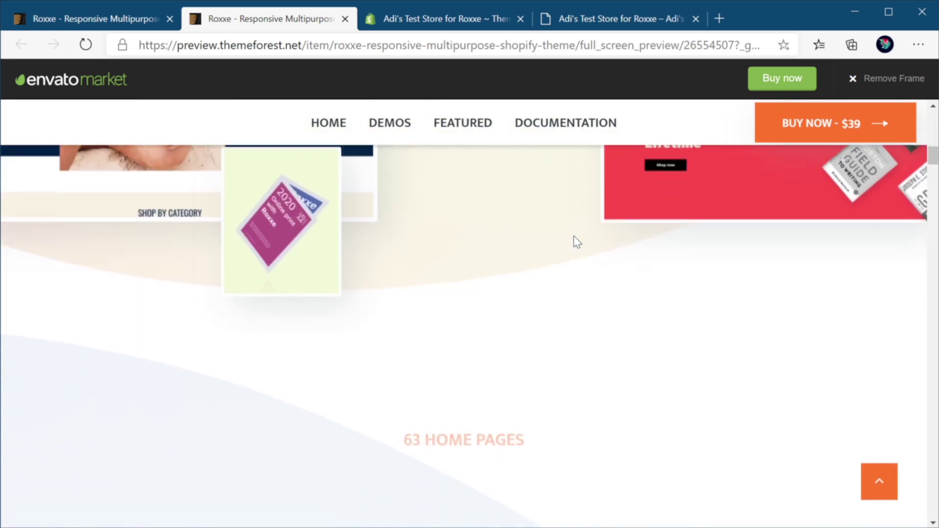
{"action": "scroll", "coordinate": [576, 242], "scroll_direction": "up", "scroll_amount": 5}
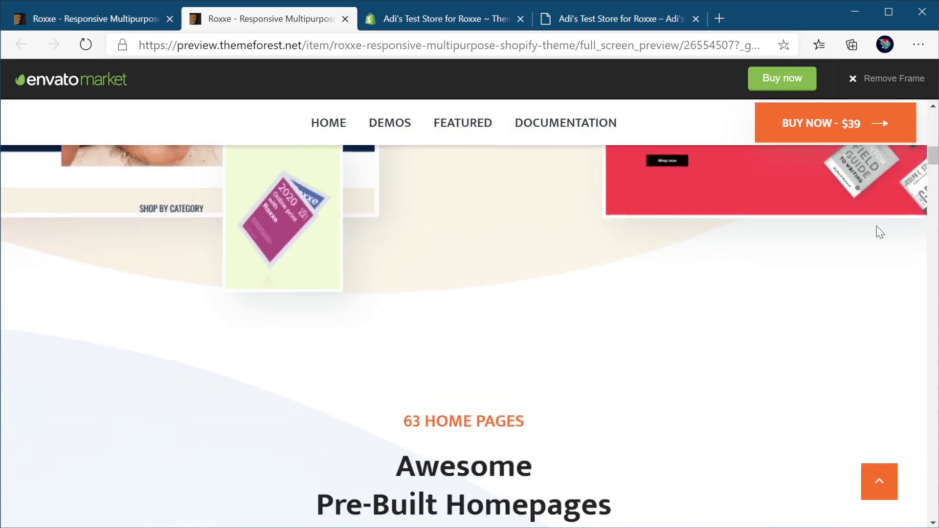
{"action": "scroll", "coordinate": [638, 338], "scroll_direction": "down", "scroll_amount": 5}
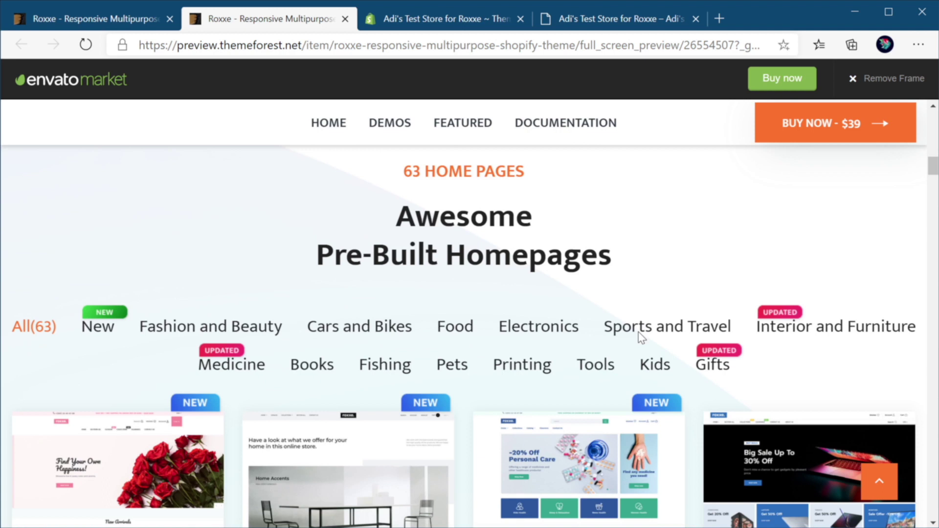
{"action": "scroll", "coordinate": [932, 168], "scroll_direction": "up", "scroll_amount": 1}
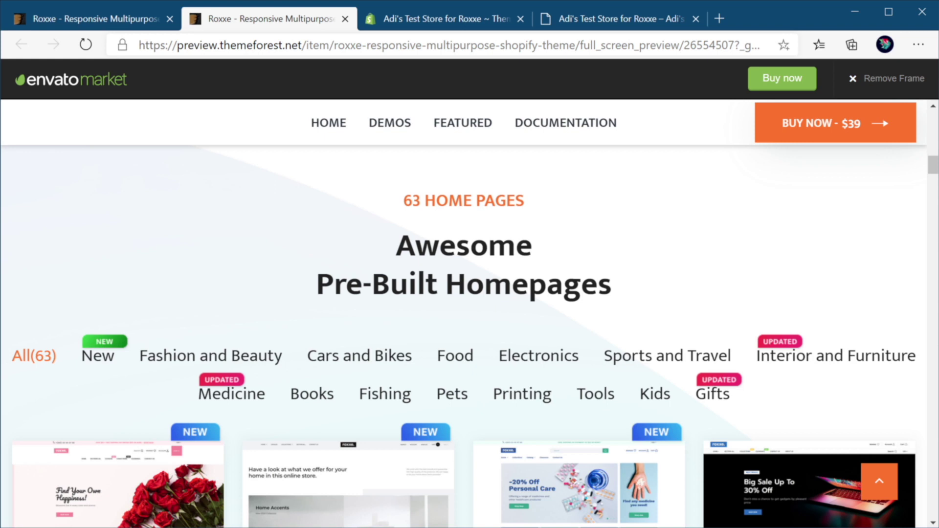
Review the latest release entry, version_2.3, in the Change Log of the theme's ThemeForest item page
{"action": "left_click", "coordinate": [142, 19]}
{"action": "left_click_drag", "start_coordinate": [933, 79], "coordinate": [937, 527]}
{"action": "left_click_drag", "start_coordinate": [933, 432], "coordinate": [935, 498]}
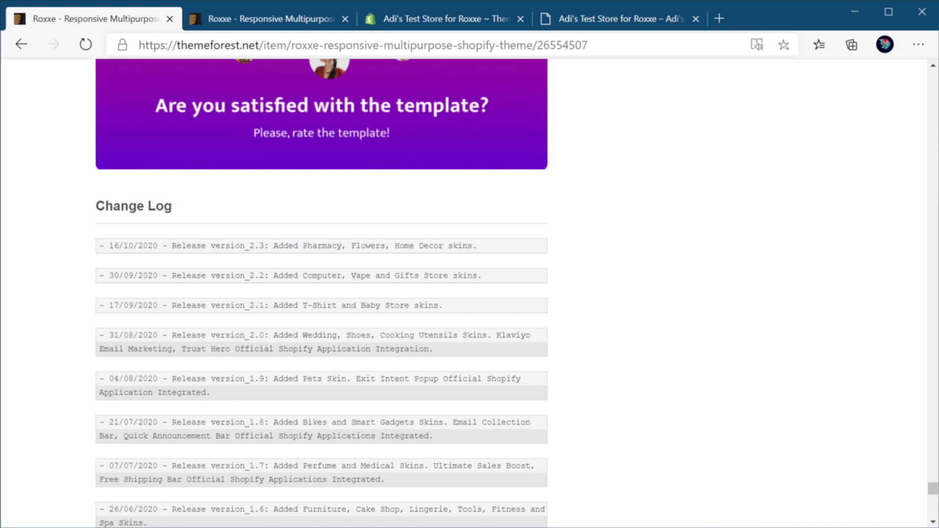
{"action": "left_click_drag", "start_coordinate": [220, 246], "coordinate": [473, 246]}
{"action": "left_click", "coordinate": [264, 246]}
{"action": "left_click", "coordinate": [476, 257]}
Open the Flowers demo from the theme's live preview in a new tab and dismiss the offer to save its password
{"action": "left_click", "coordinate": [308, 20]}
{"action": "scroll", "coordinate": [345, 313], "scroll_direction": "down", "scroll_amount": 5}
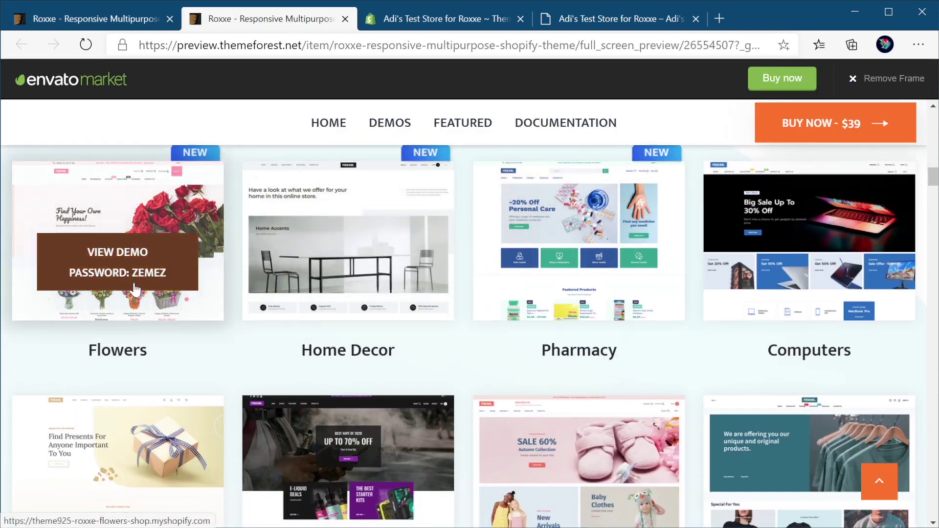
{"action": "middle_click", "coordinate": [133, 260]}
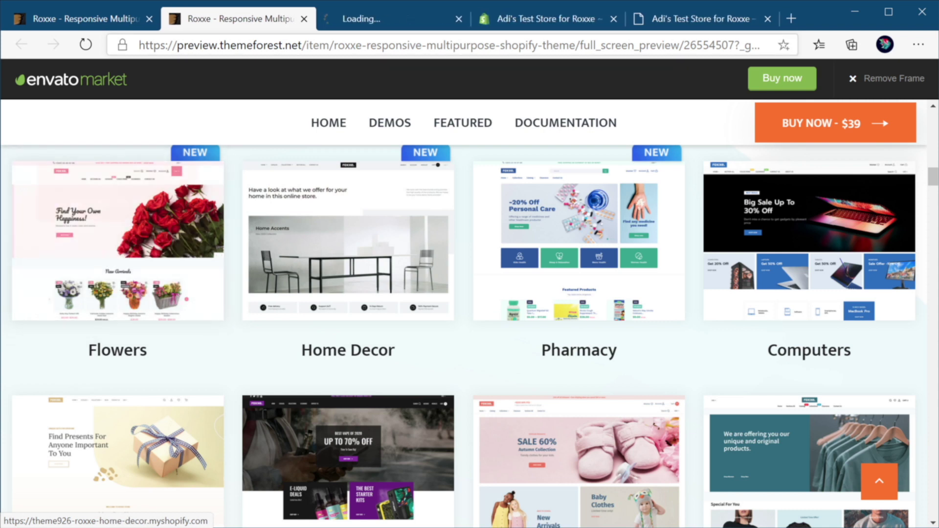
{"action": "left_click", "coordinate": [392, 18]}
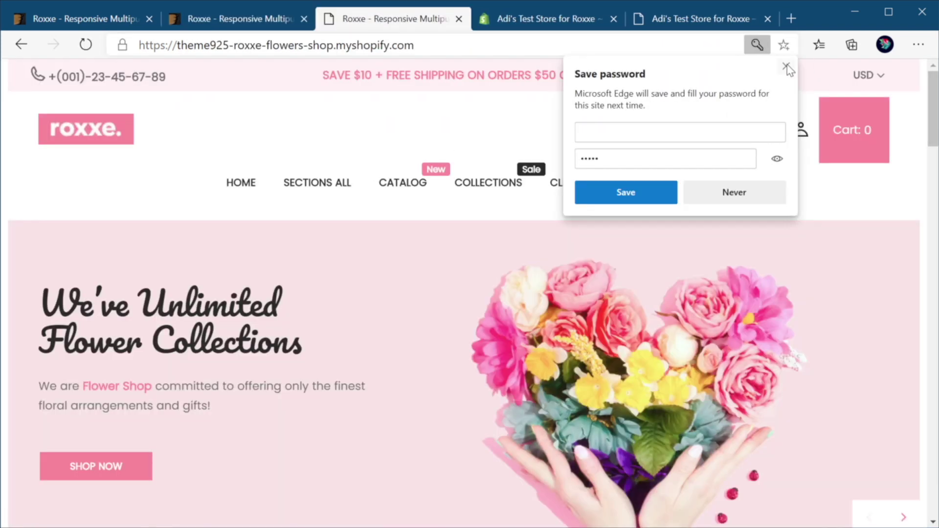
{"action": "left_click", "coordinate": [788, 67]}
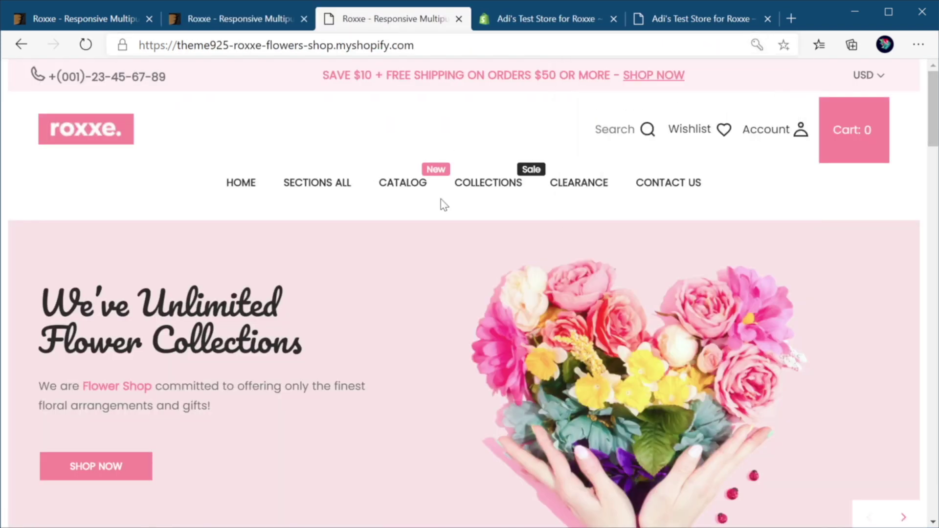
Look through the Flowers demo homepage, including its products, category banners and About Our Store section
{"action": "scroll", "coordinate": [631, 252], "scroll_direction": "down", "scroll_amount": 15}
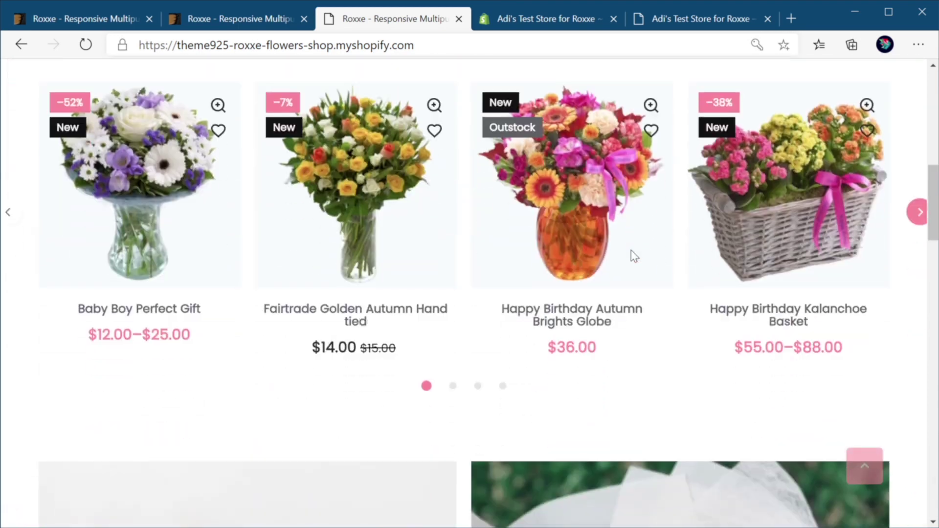
{"action": "scroll", "coordinate": [630, 254], "scroll_direction": "down", "scroll_amount": 10}
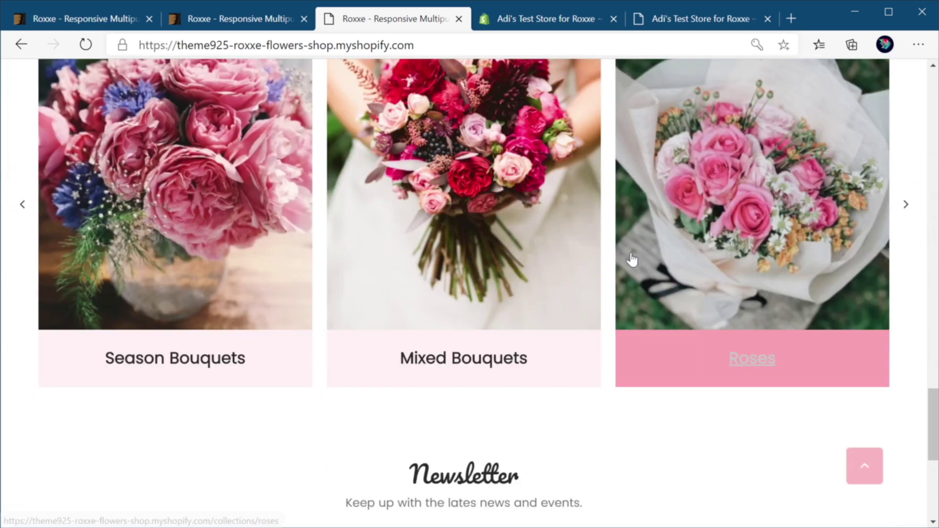
{"action": "scroll", "coordinate": [631, 259], "scroll_direction": "up", "scroll_amount": 10}
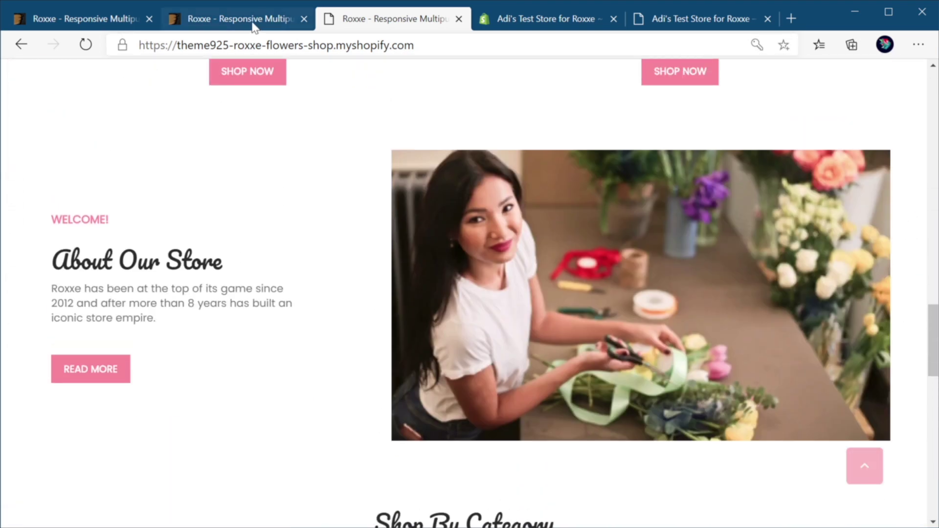
Open the Computers demo from the pre-built homepages in a new tab and dismiss the offer to save its password
{"action": "left_click", "coordinate": [230, 18]}
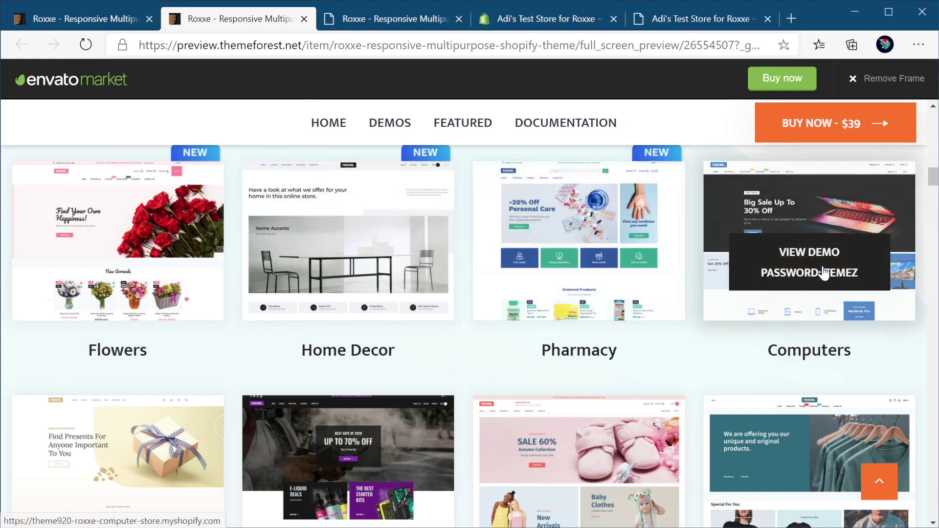
{"action": "scroll", "coordinate": [820, 272], "scroll_direction": "up", "scroll_amount": 4}
{"action": "scroll", "coordinate": [733, 318], "scroll_direction": "down", "scroll_amount": 2}
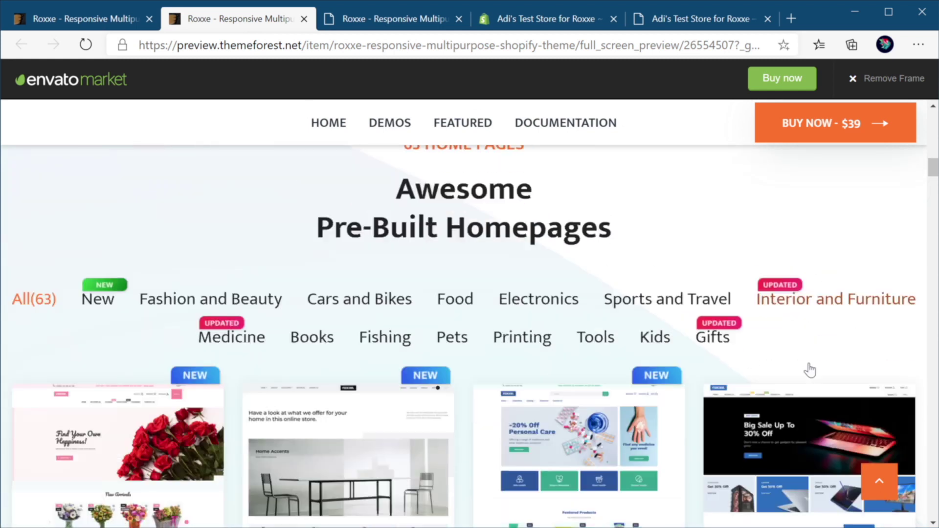
{"action": "left_click", "coordinate": [809, 372]}
{"action": "left_click", "coordinate": [785, 66]}
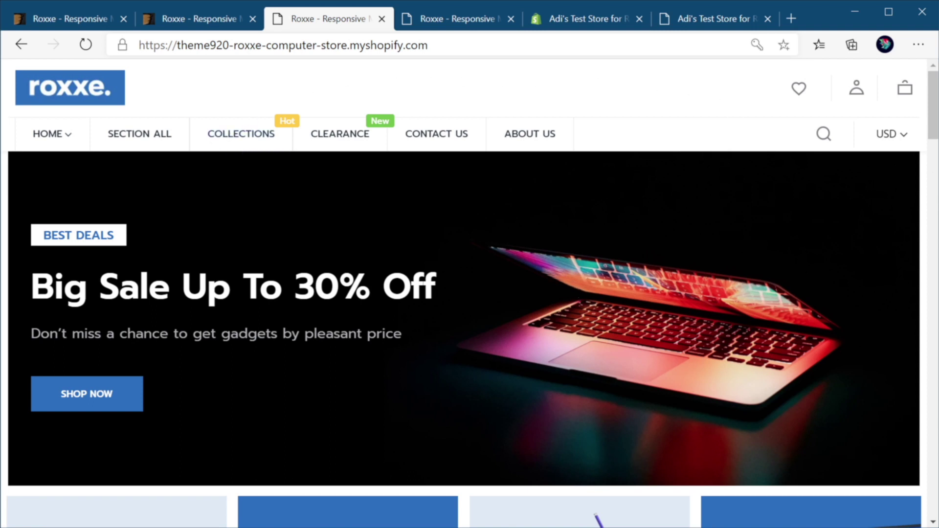
Look through the Computers demo homepage, covering its categories, products and bestsellers, and return to its beginning
{"action": "scroll", "coordinate": [464, 293], "scroll_direction": "down", "scroll_amount": 10}
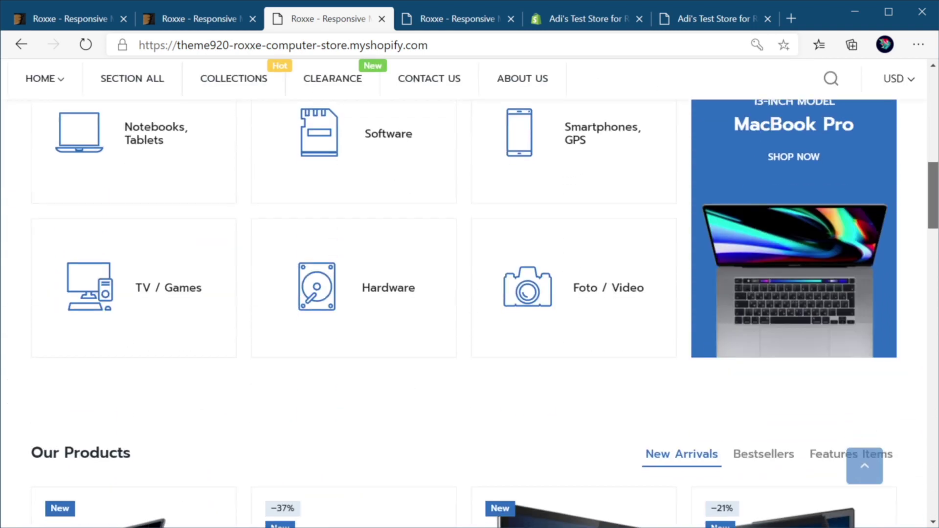
{"action": "scroll", "coordinate": [470, 308], "scroll_direction": "down", "scroll_amount": 5}
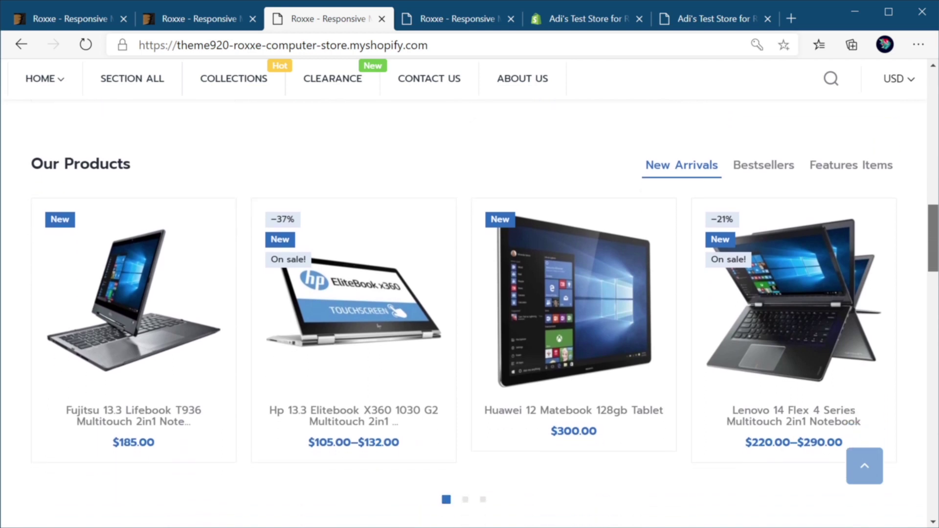
{"action": "scroll", "coordinate": [932, 339], "scroll_direction": "down", "scroll_amount": 9}
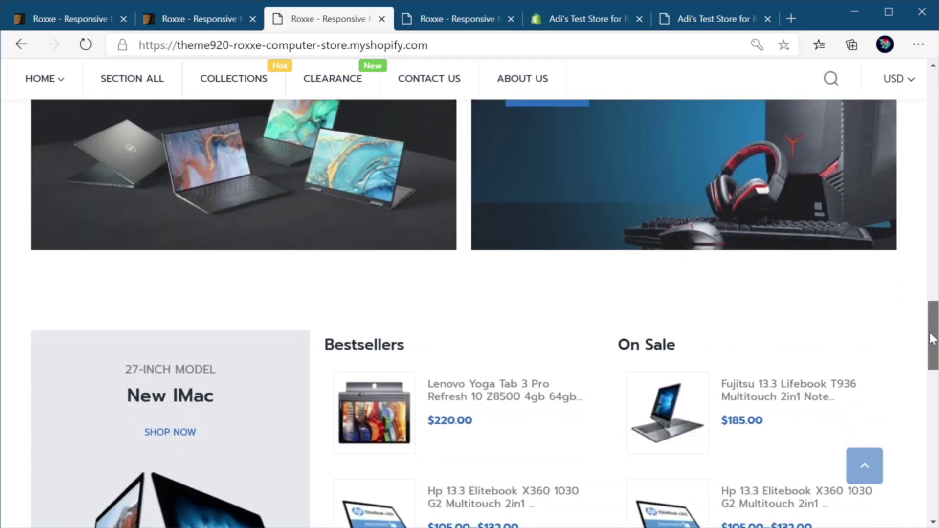
{"action": "scroll", "coordinate": [931, 339], "scroll_direction": "down", "scroll_amount": 18}
{"action": "scroll", "coordinate": [932, 339], "scroll_direction": "up", "scroll_amount": 15}
{"action": "left_click", "coordinate": [865, 465]}
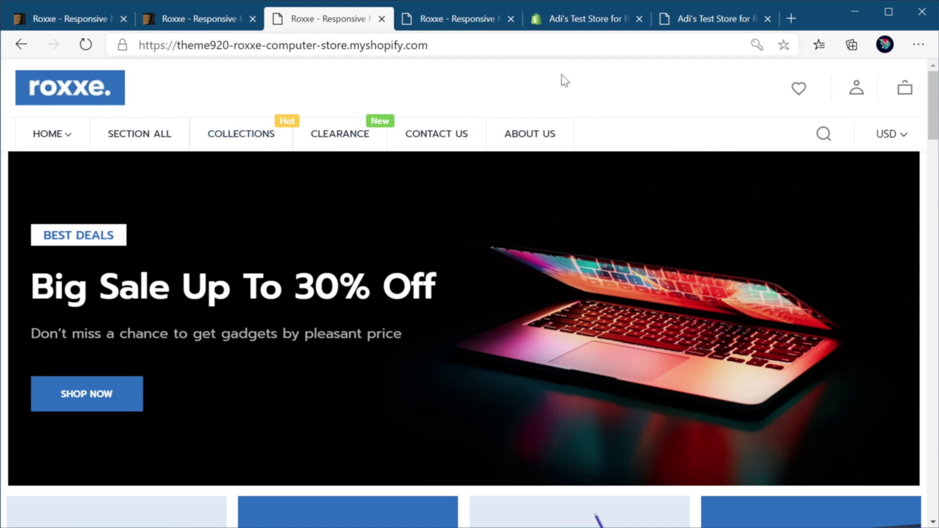
Switch to the furniture test store and look over its homepage banners down to the Shop By Category section
{"action": "left_click", "coordinate": [694, 20]}
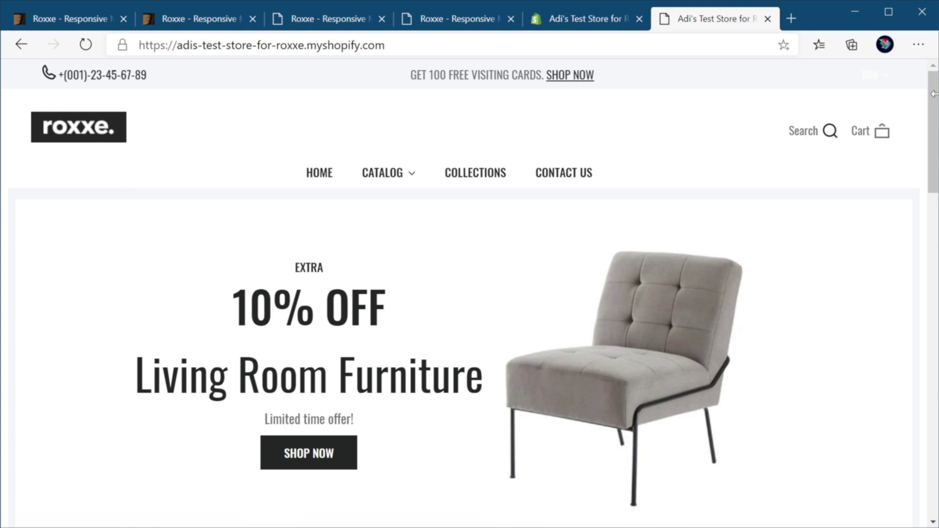
{"action": "scroll", "coordinate": [935, 117], "scroll_direction": "down", "scroll_amount": 1}
{"action": "scroll", "coordinate": [935, 117], "scroll_direction": "down", "scroll_amount": 6}
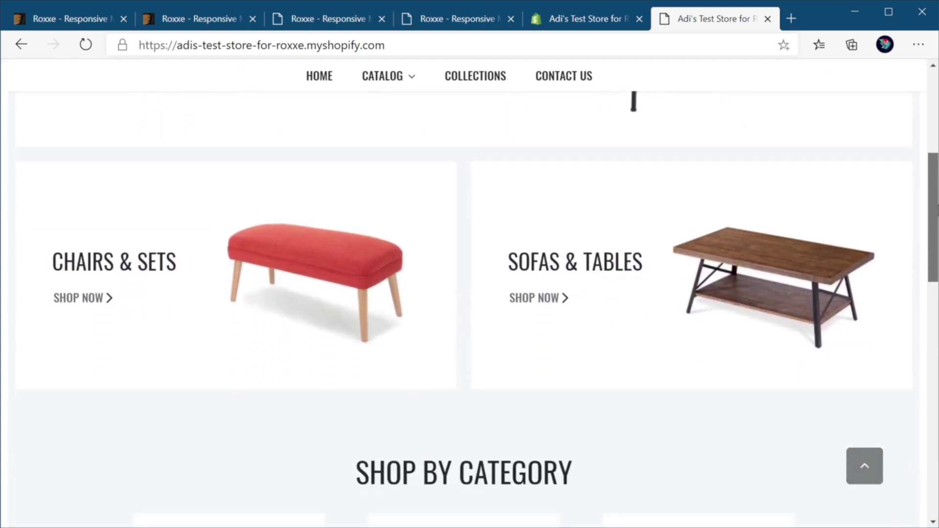
{"action": "scroll", "coordinate": [825, 229], "scroll_direction": "up", "scroll_amount": 10}
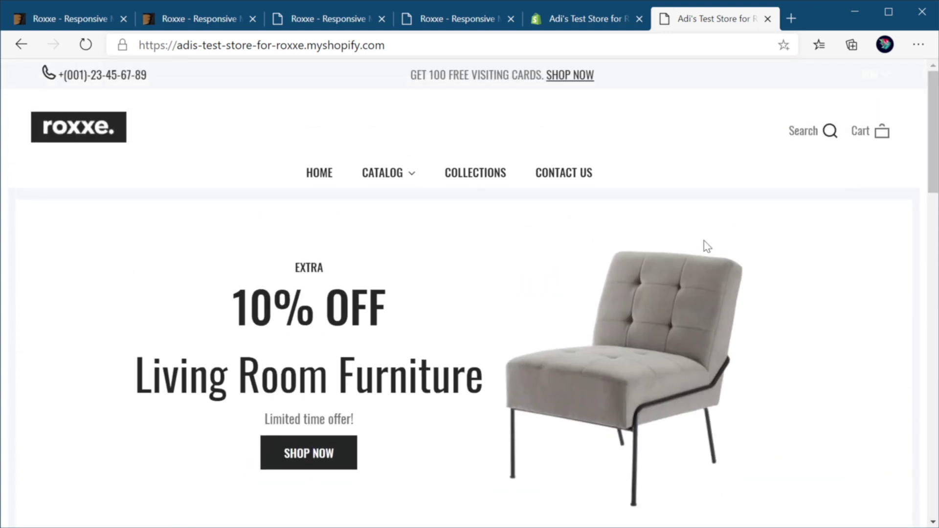
{"action": "mouse_move", "coordinate": [934, 112]}
{"action": "left_mouse_down"}
{"action": "mouse_move", "coordinate": [934, 320]}
{"action": "mouse_move", "coordinate": [915, 461]}
{"action": "mouse_move", "coordinate": [931, 310]}
{"action": "mouse_move", "coordinate": [928, 120]}
{"action": "left_mouse_up"}
Open the test store's Collections page, hide the theme preview bar and look over the listed collections
{"action": "left_click", "coordinate": [476, 172]}
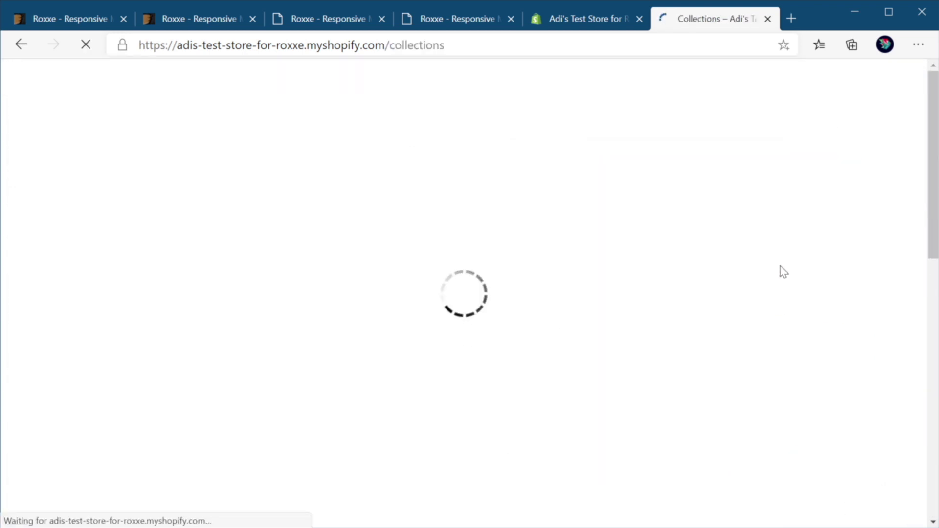
{"action": "scroll", "coordinate": [821, 427], "scroll_direction": "down", "scroll_amount": 6}
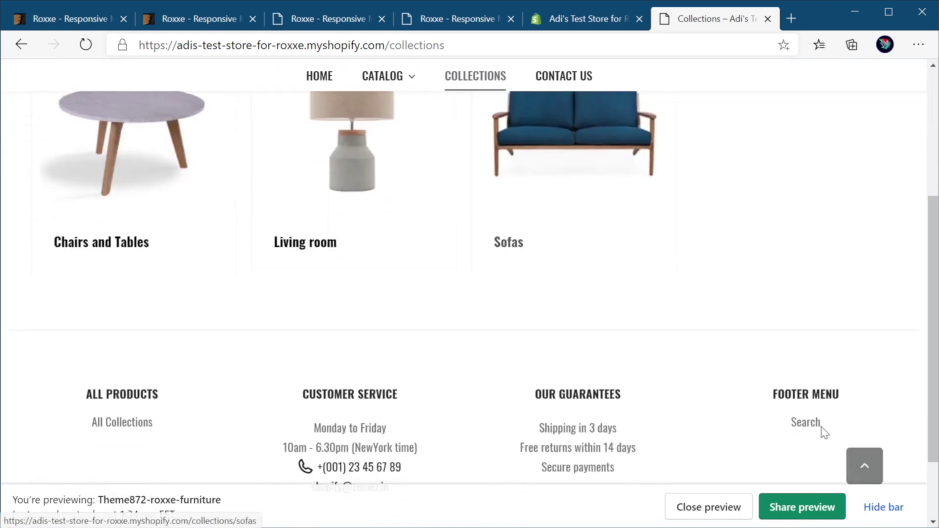
{"action": "left_click", "coordinate": [891, 508]}
{"action": "scroll", "coordinate": [723, 320], "scroll_direction": "up", "scroll_amount": 7}
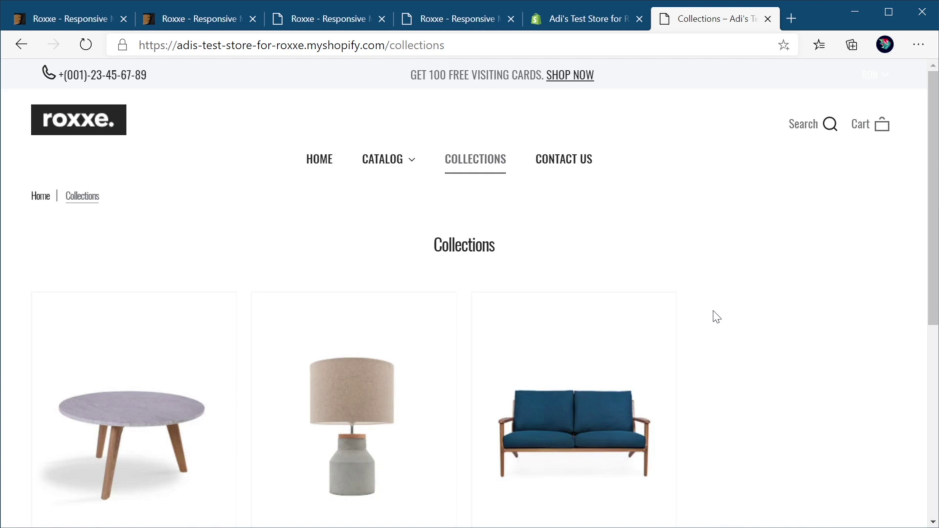
Return to the test store's homepage, hide the theme preview bar and look through its category sections
{"action": "left_click", "coordinate": [63, 120]}
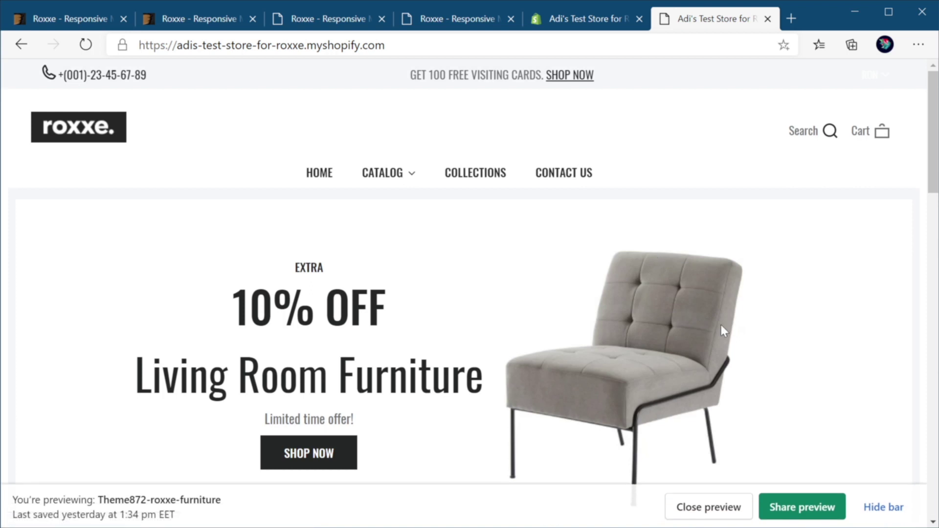
{"action": "left_click", "coordinate": [880, 509]}
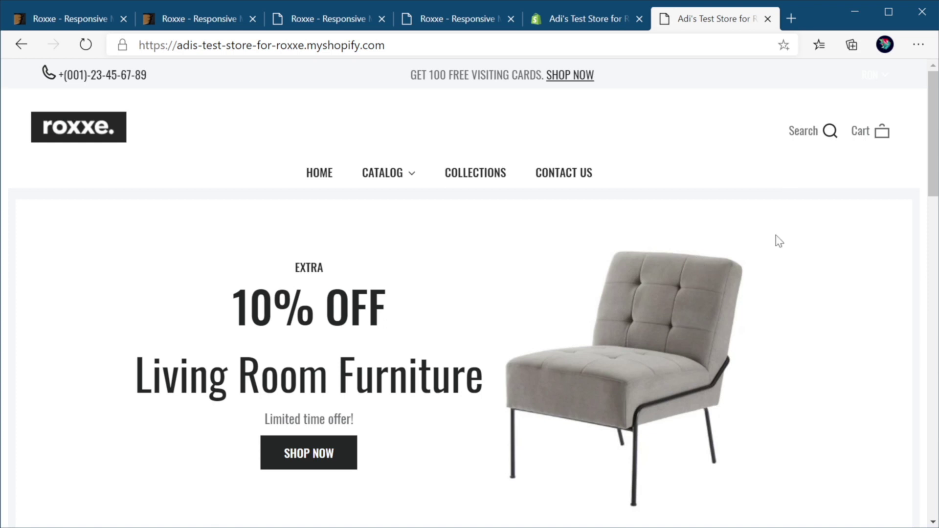
{"action": "scroll", "coordinate": [640, 271], "scroll_direction": "down", "scroll_amount": 15}
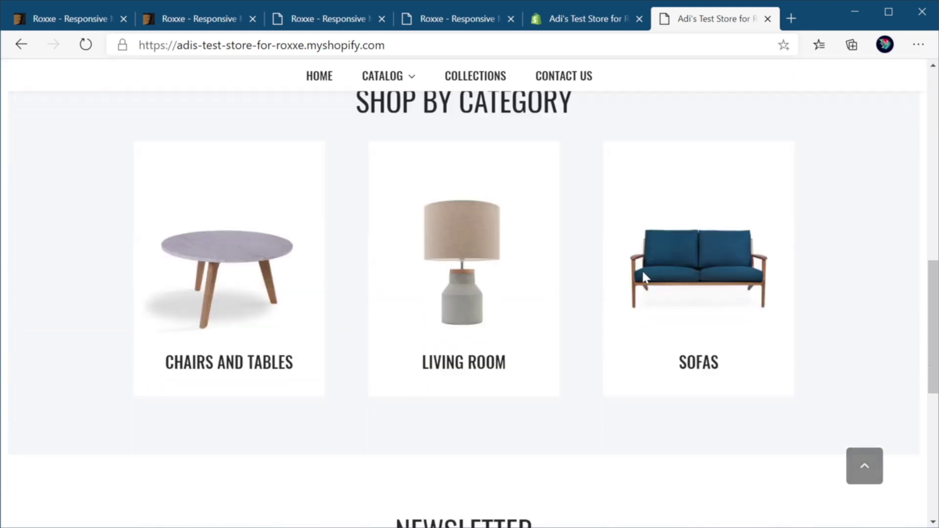
{"action": "scroll", "coordinate": [645, 275], "scroll_direction": "up", "scroll_amount": 15}
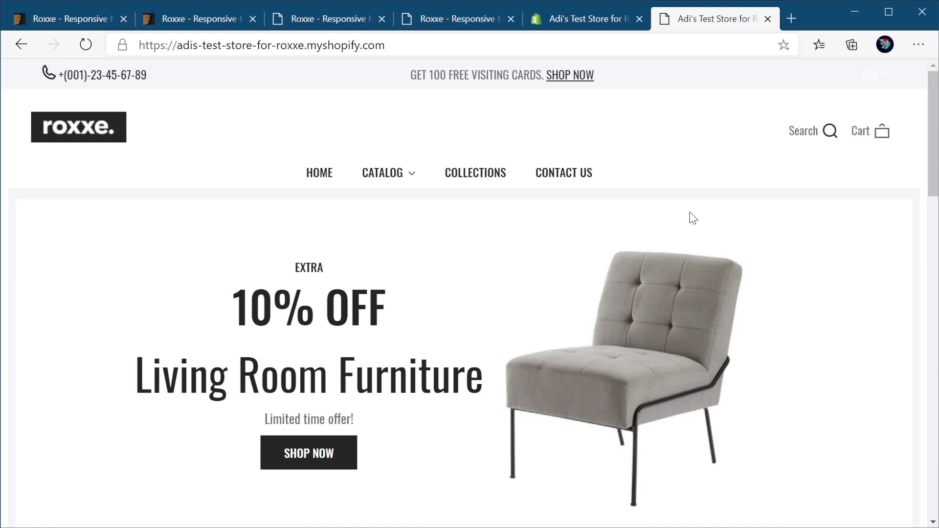
Open the Sofas collection by way of the catalog's All Collections page and show its products as a list
{"action": "mouse_move", "coordinate": [385, 176]}
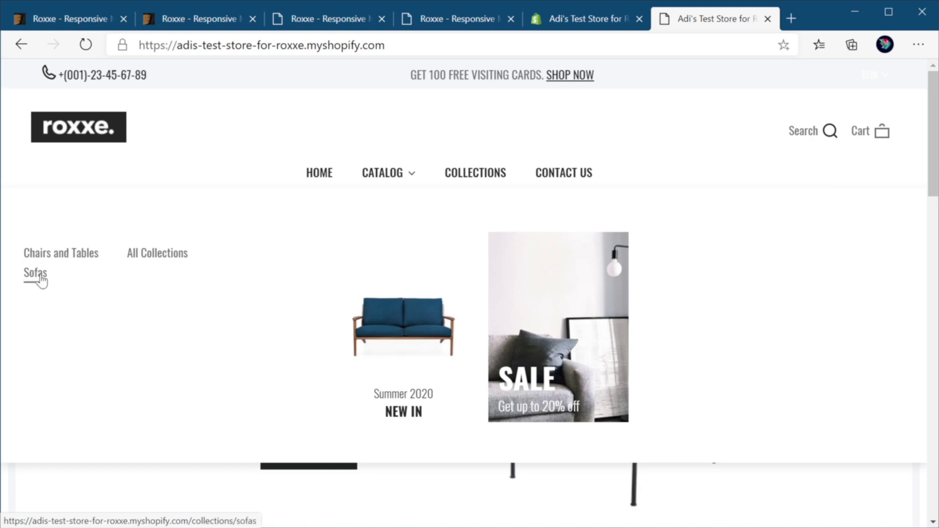
{"action": "left_click", "coordinate": [149, 259]}
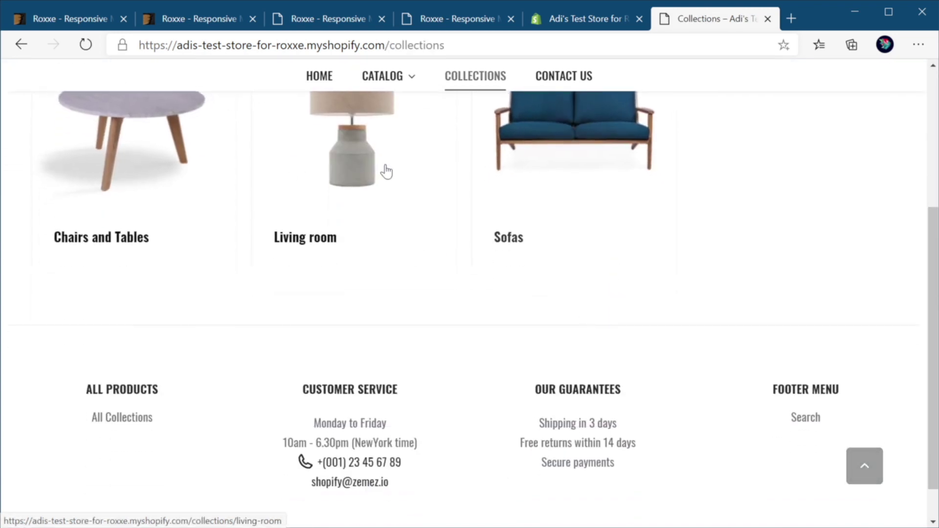
{"action": "left_click", "coordinate": [532, 162]}
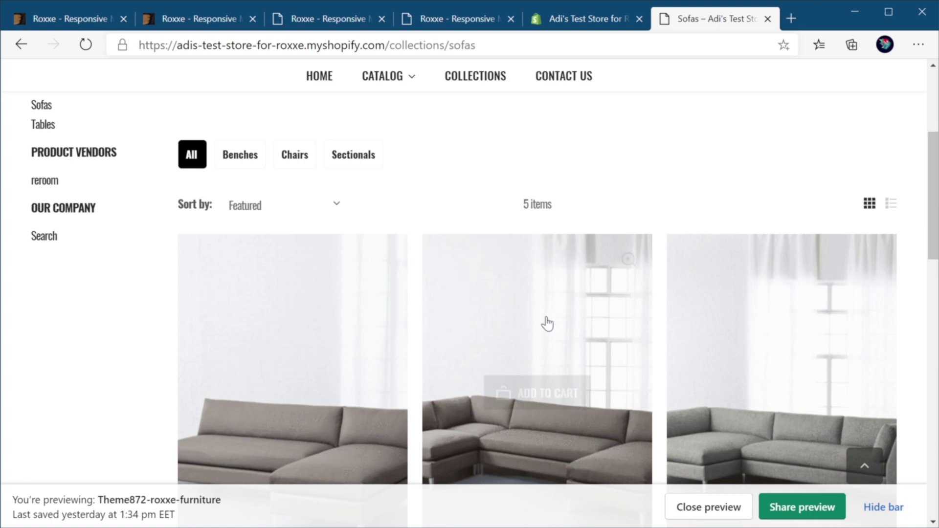
{"action": "left_click", "coordinate": [890, 206]}
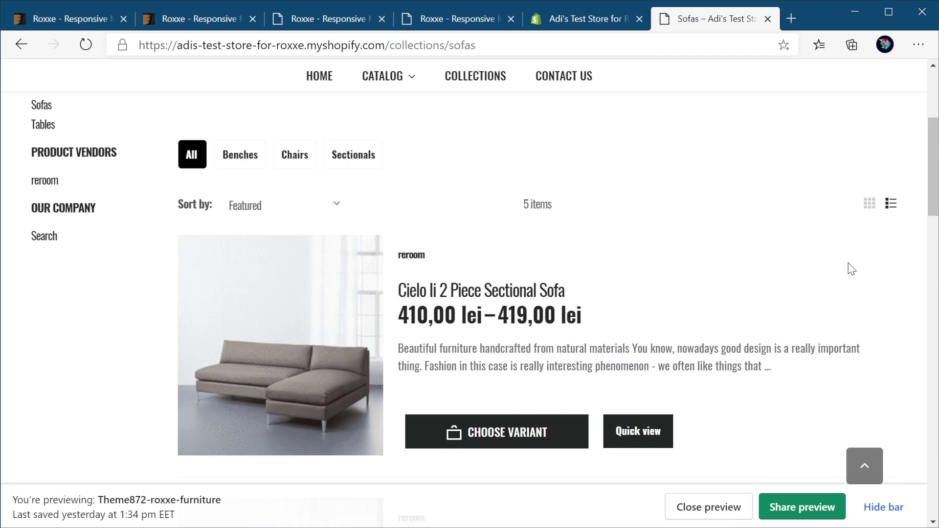
{"action": "scroll", "coordinate": [930, 156], "scroll_direction": "down", "scroll_amount": 2}
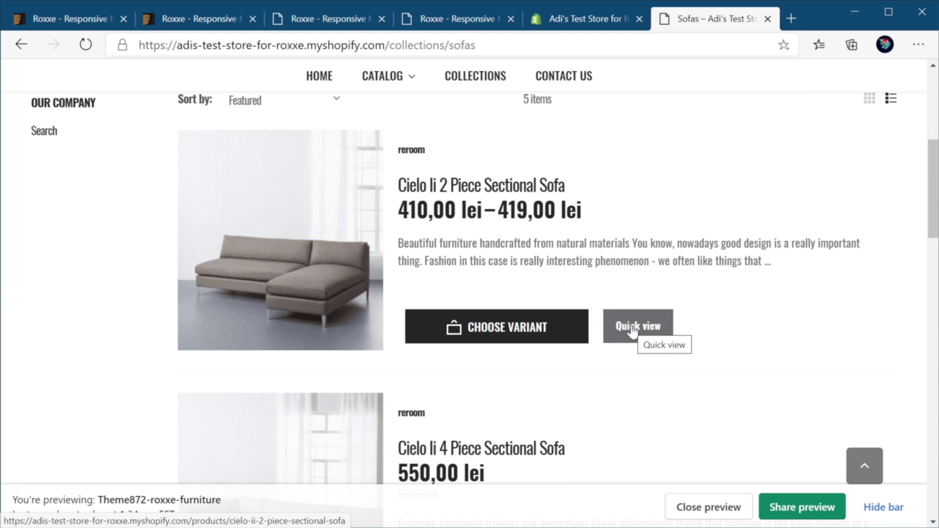
View the Cielo Ii 2 Piece Sectional Sofa in a quick view, hide the theme preview bar and close the quick view
{"action": "left_click", "coordinate": [632, 329]}
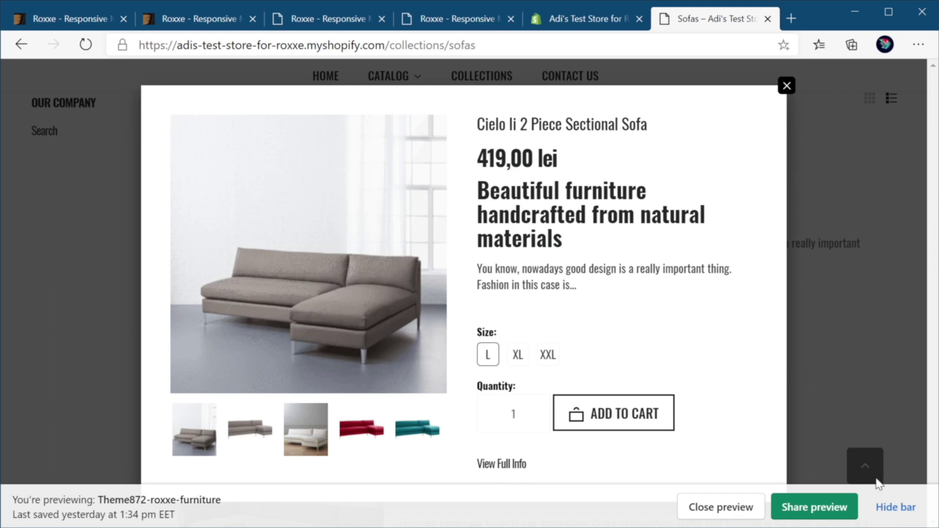
{"action": "left_click", "coordinate": [895, 507]}
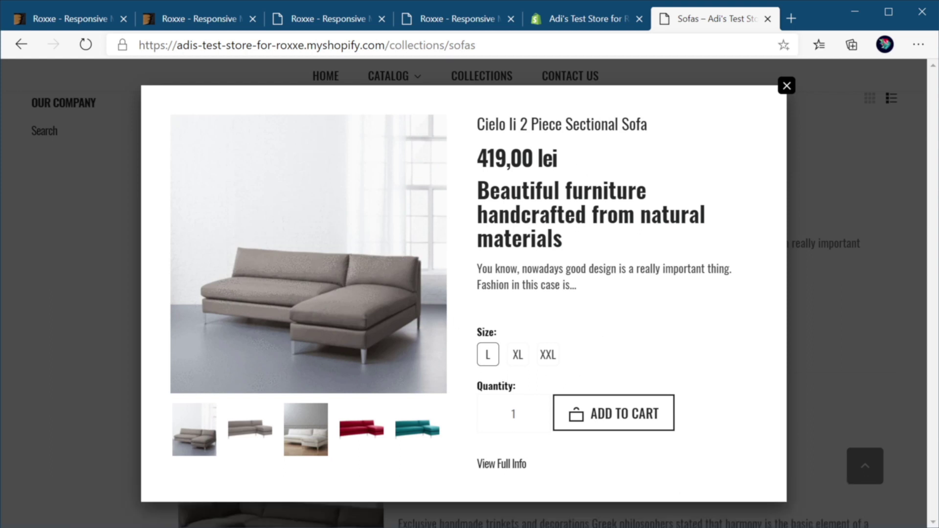
{"action": "left_click", "coordinate": [785, 86]}
Open the full product page of the Cielo Ii 2 Piece Sectional Sofa and look over it down to Product Reviews
{"action": "left_click", "coordinate": [460, 185]}
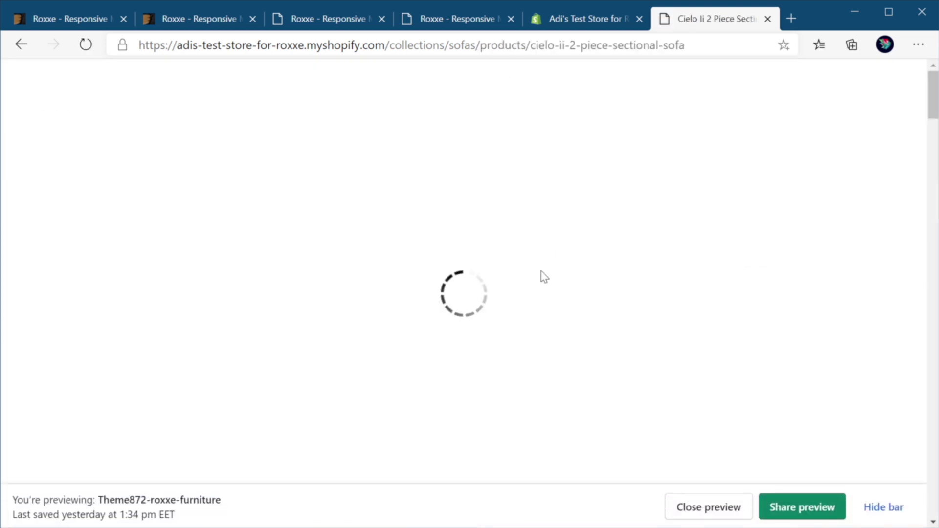
{"action": "left_click", "coordinate": [892, 511]}
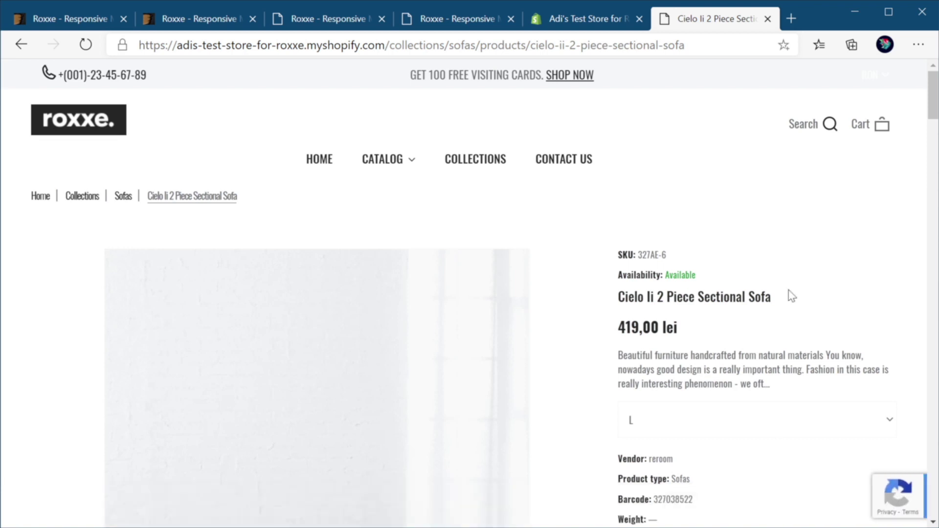
{"action": "scroll", "coordinate": [526, 331], "scroll_direction": "down", "scroll_amount": 5}
{"action": "scroll", "coordinate": [527, 331], "scroll_direction": "down", "scroll_amount": 5}
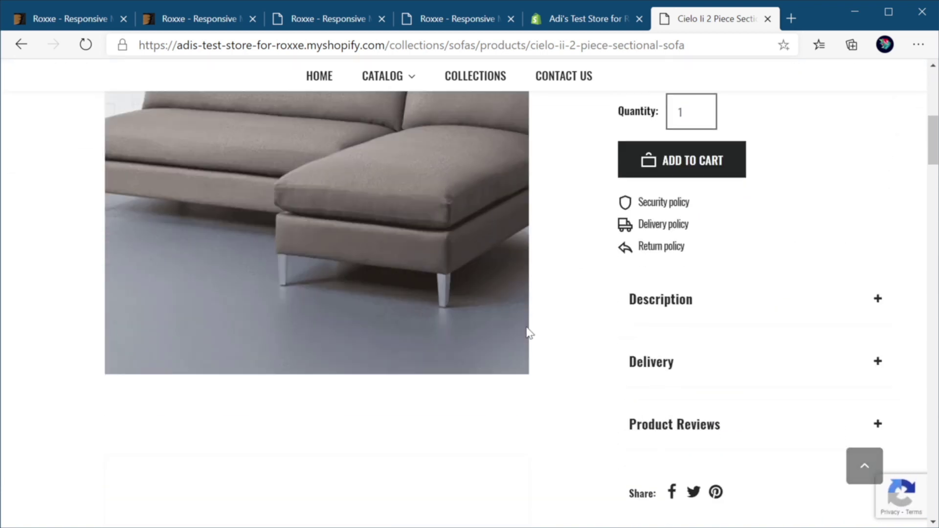
{"action": "scroll", "coordinate": [526, 331], "scroll_direction": "up", "scroll_amount": 10}
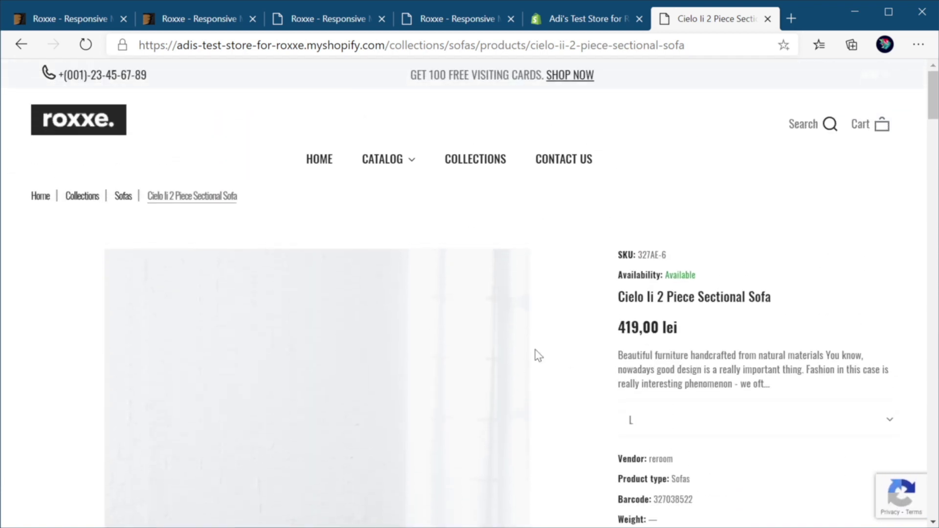
Check the sofa's size options and look over its product details, quantity and store policy links
{"action": "scroll", "coordinate": [597, 339], "scroll_direction": "down", "scroll_amount": 6}
{"action": "scroll", "coordinate": [545, 274], "scroll_direction": "up", "scroll_amount": 6}
{"action": "left_click", "coordinate": [707, 433]}
{"action": "key", "text": "Escape"}
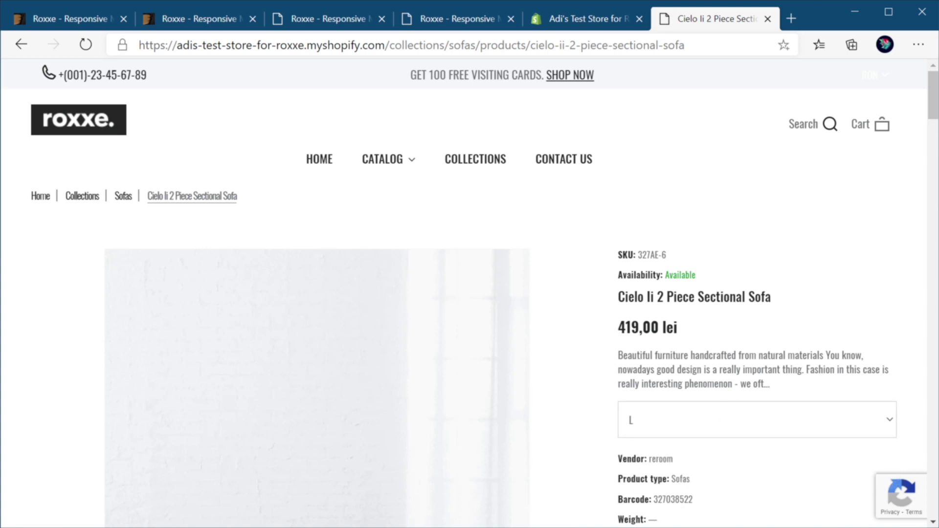
{"action": "scroll", "coordinate": [764, 381], "scroll_direction": "down", "scroll_amount": 5}
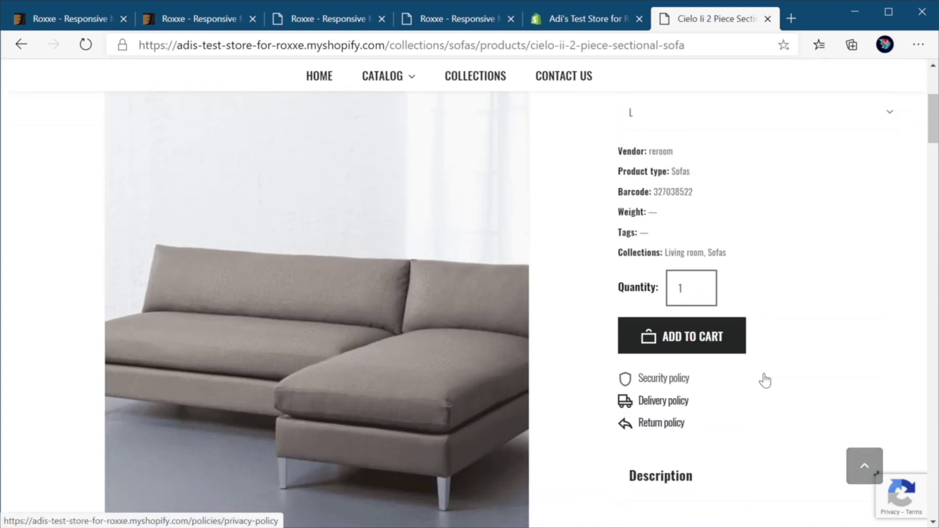
{"action": "left_click", "coordinate": [864, 465]}
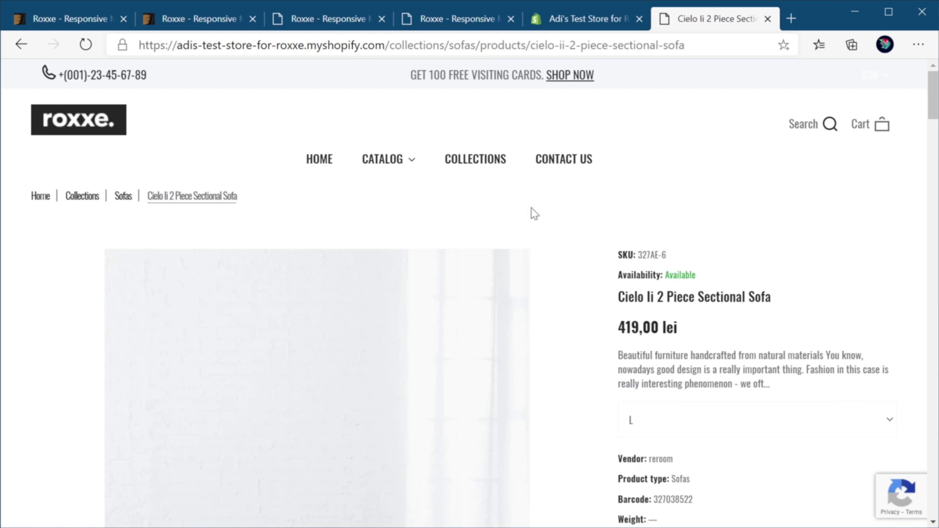
Open the test store's Contact Us page, look over its contact form and return to the homepage
{"action": "left_click", "coordinate": [566, 169]}
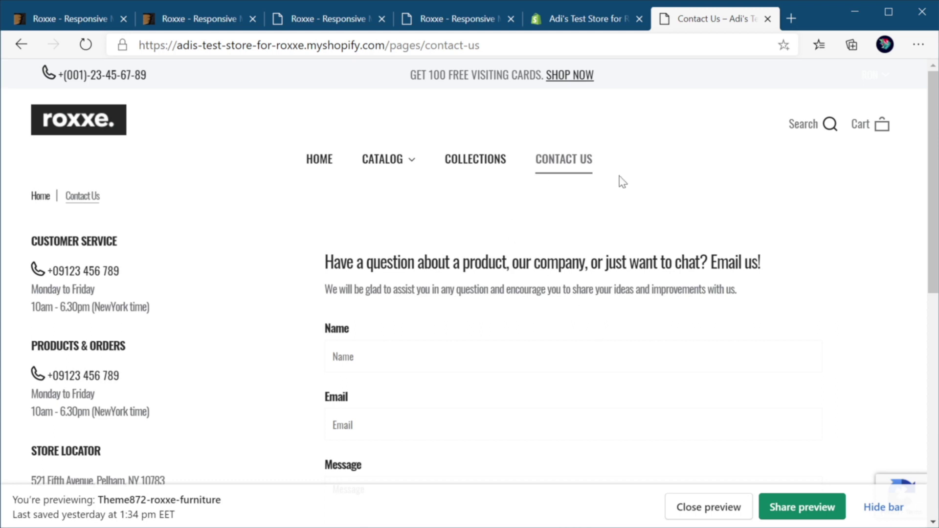
{"action": "scroll", "coordinate": [602, 230], "scroll_direction": "down", "scroll_amount": 6}
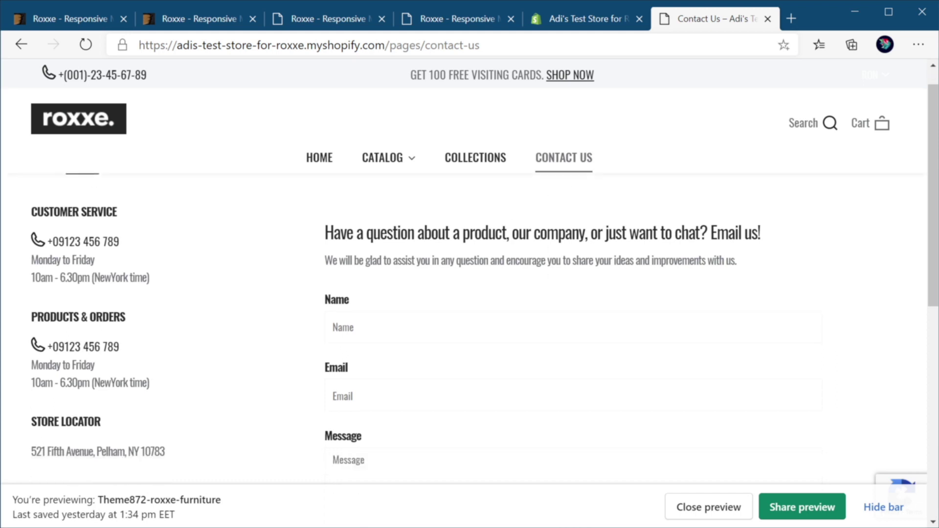
{"action": "scroll", "coordinate": [576, 182], "scroll_direction": "up", "scroll_amount": 6}
{"action": "mouse_move", "coordinate": [386, 159]}
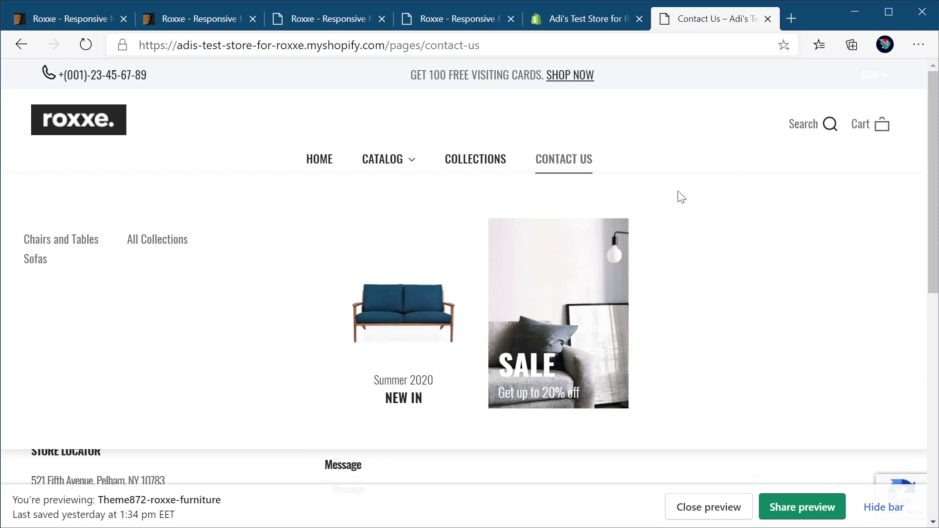
{"action": "left_click", "coordinate": [120, 125]}
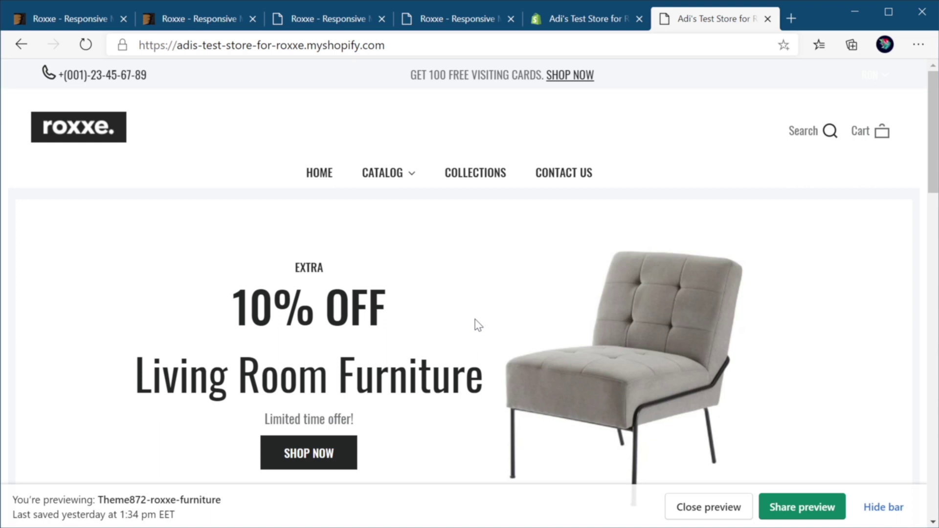
Switch to the theme's ThemeForest page and look through its new features from Trust Hero to Ultimate Sales Boost
{"action": "left_click", "coordinate": [73, 9]}
{"action": "left_click_drag", "start_coordinate": [934, 87], "coordinate": [933, 118]}
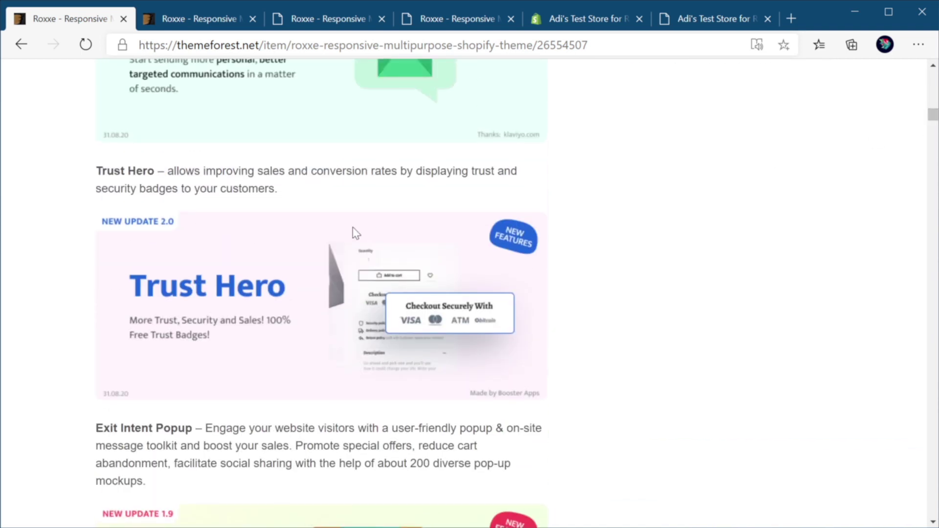
{"action": "scroll", "coordinate": [337, 245], "scroll_direction": "down", "scroll_amount": 12}
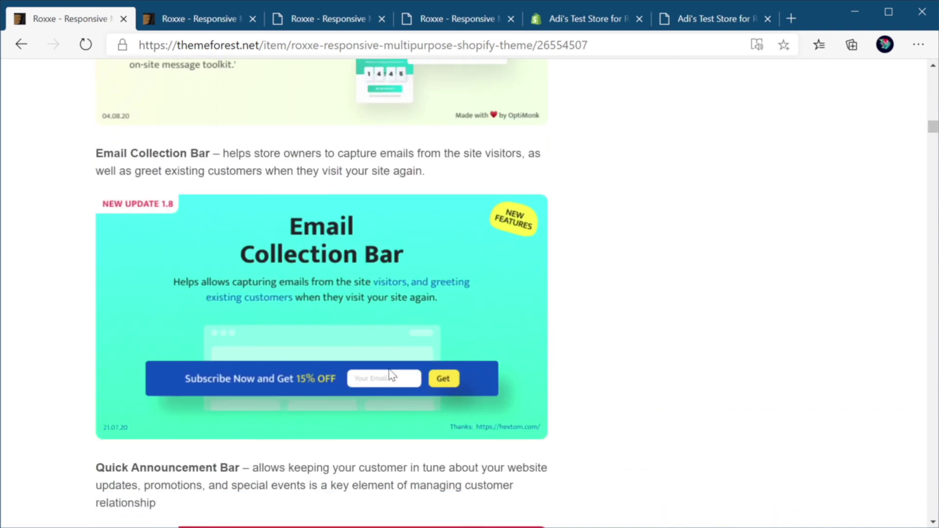
{"action": "scroll", "coordinate": [386, 308], "scroll_direction": "down", "scroll_amount": 5}
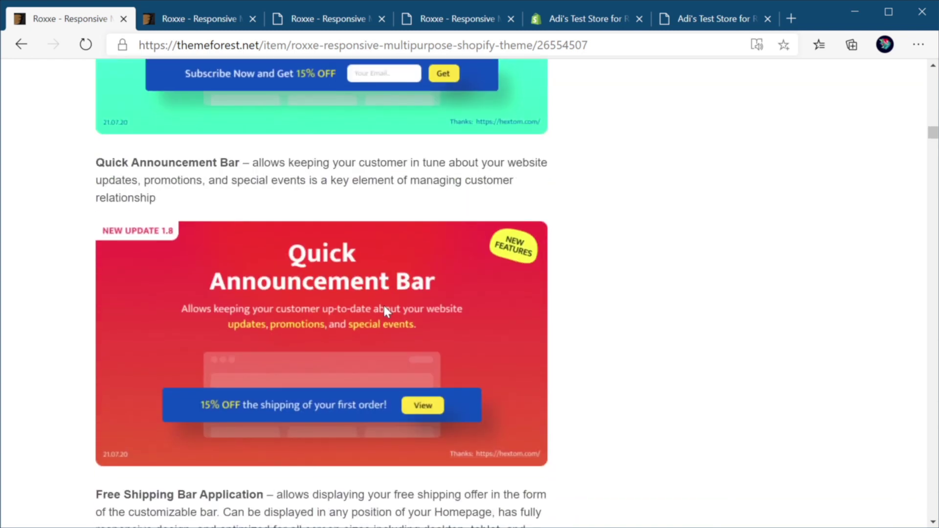
{"action": "scroll", "coordinate": [384, 306], "scroll_direction": "down", "scroll_amount": 5}
{"action": "scroll", "coordinate": [386, 313], "scroll_direction": "down", "scroll_amount": 5}
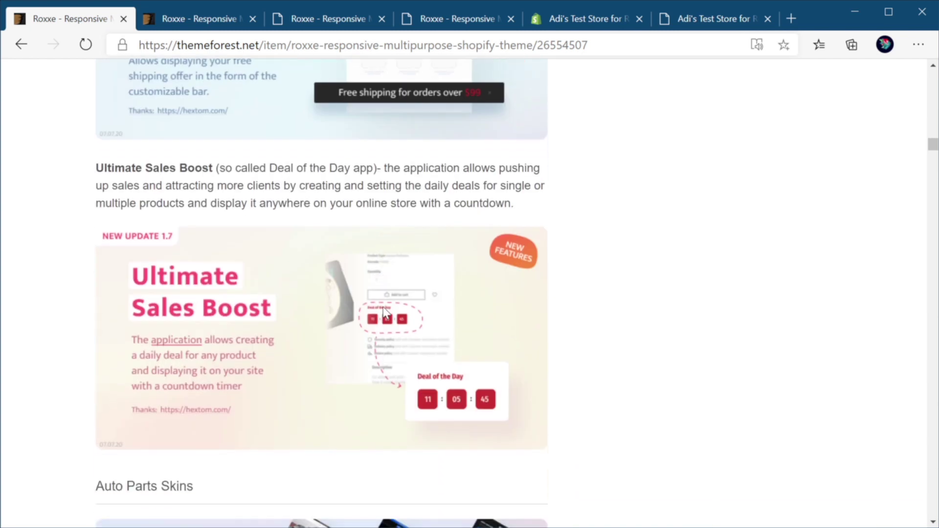
{"action": "scroll", "coordinate": [386, 320], "scroll_direction": "up", "scroll_amount": 20}
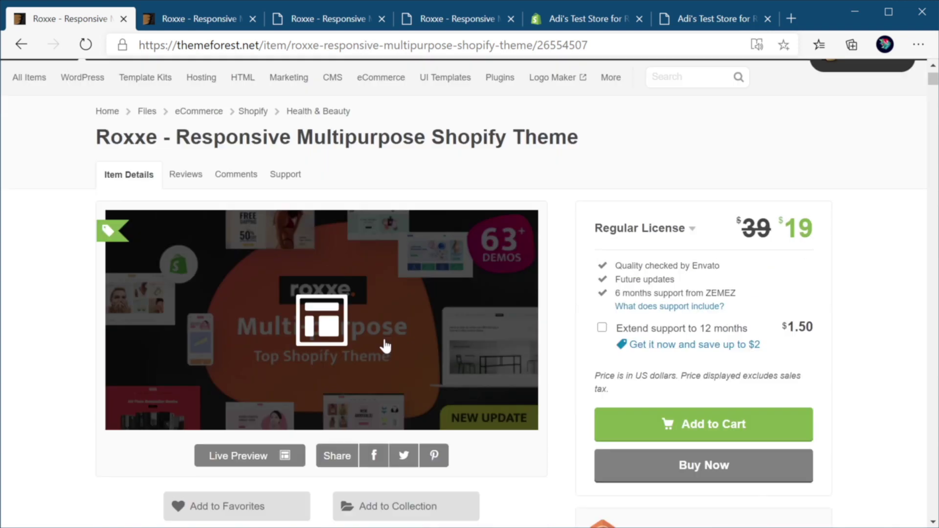
Switch to File Explorer, open the downloaded theme's default skin folder and examine theme-841.zip
{"action": "left_click", "coordinate": [697, 22]}
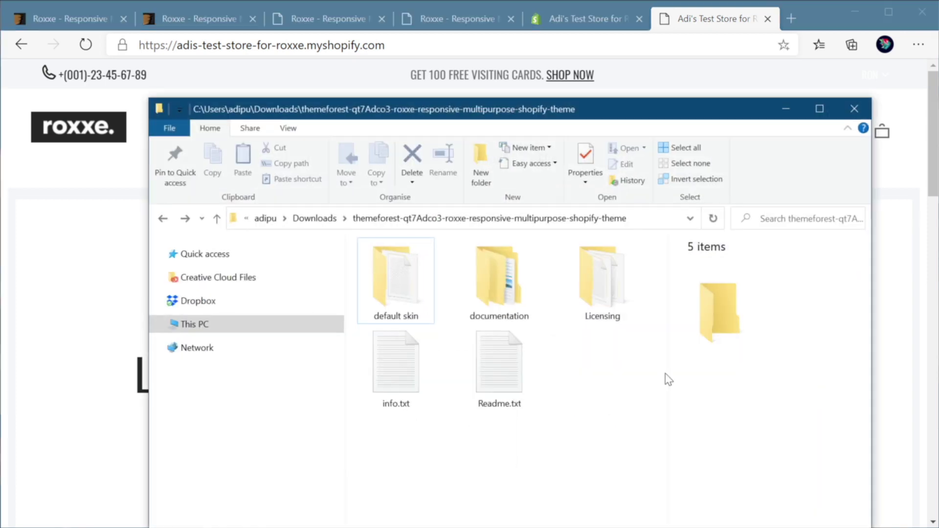
{"action": "left_click_drag", "start_coordinate": [656, 271], "coordinate": [371, 461]}
{"action": "left_click", "coordinate": [391, 521]}
{"action": "double_click", "coordinate": [405, 282]}
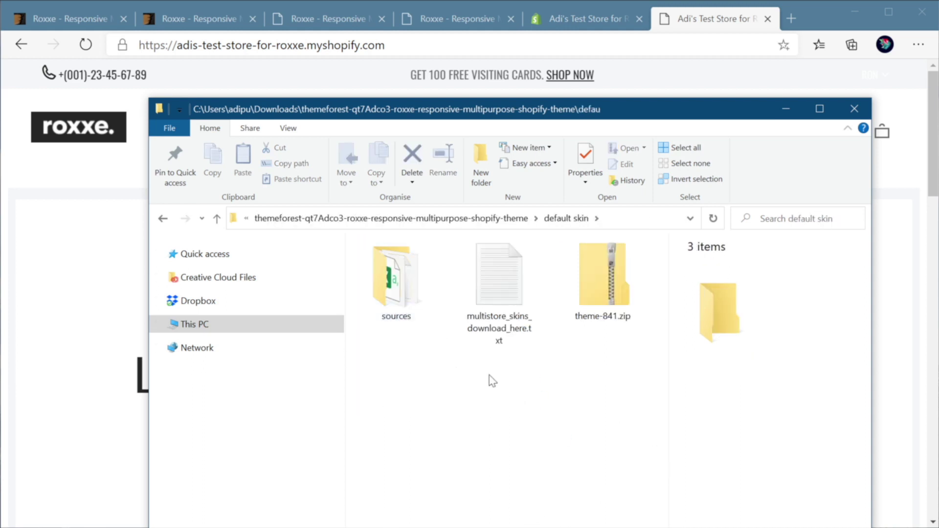
{"action": "left_click", "coordinate": [603, 270]}
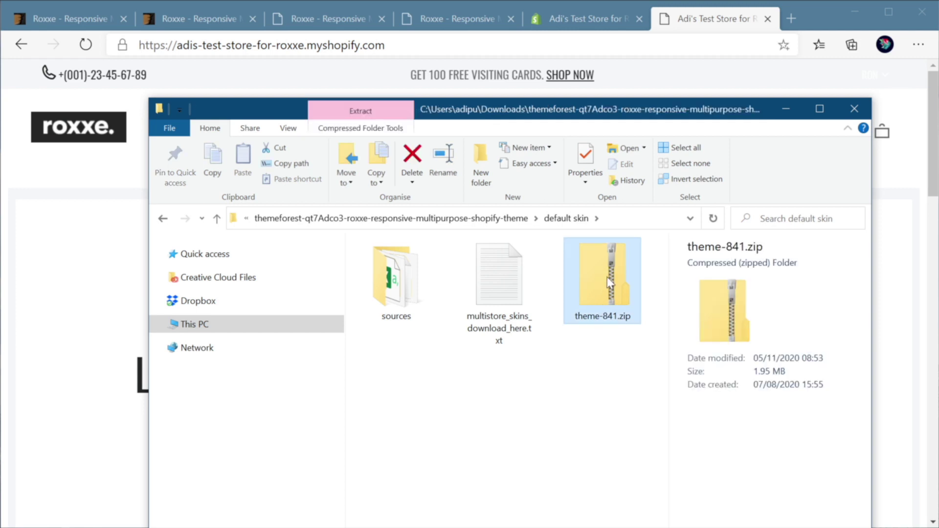
{"action": "left_click", "coordinate": [599, 384]}
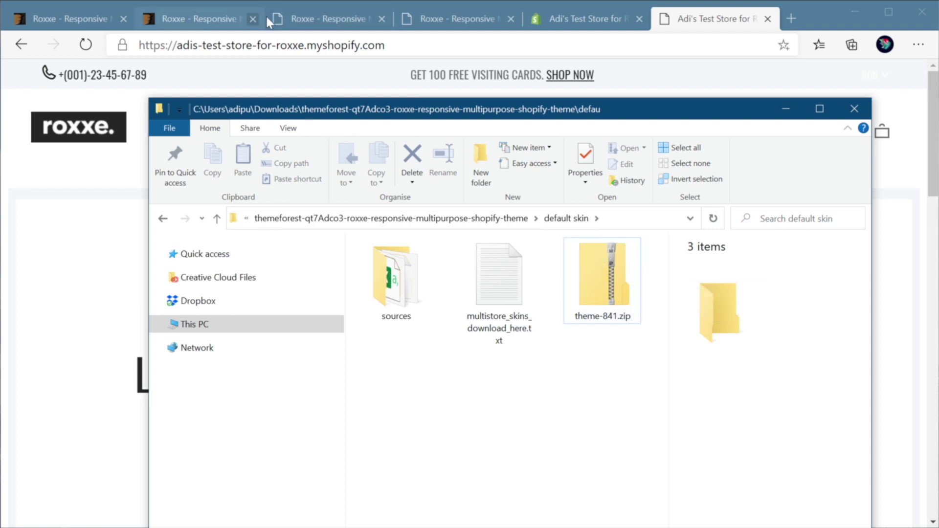
Look through the demo store gallery in the theme's live preview, and return to the default skin folder
{"action": "left_click", "coordinate": [345, 22]}
{"action": "left_click", "coordinate": [199, 17]}
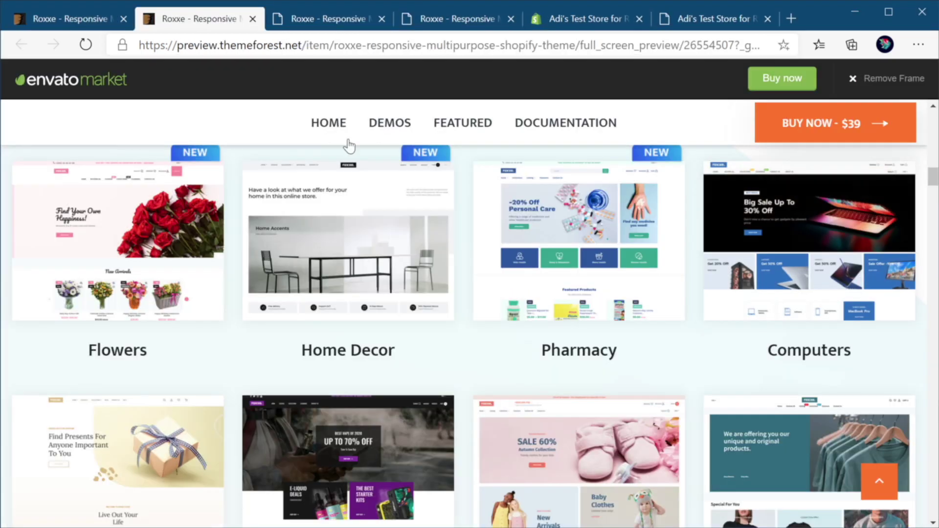
{"action": "scroll", "coordinate": [419, 241], "scroll_direction": "down", "scroll_amount": 10}
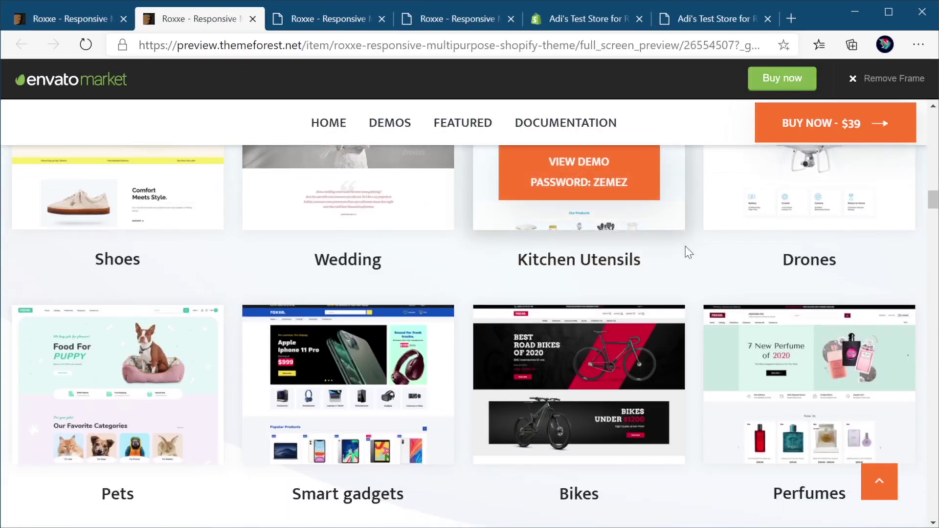
{"action": "key", "text": "alt+Tab"}
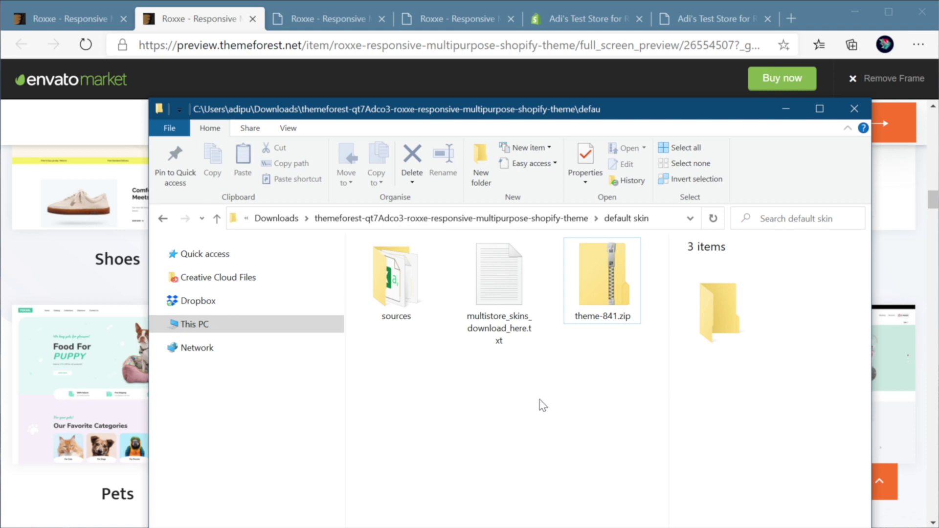
Switch to the Shopify admin's Themes page, highlight the current theme's name and return to the test store homepage
{"action": "left_click", "coordinate": [887, 272]}
{"action": "left_click", "coordinate": [585, 21]}
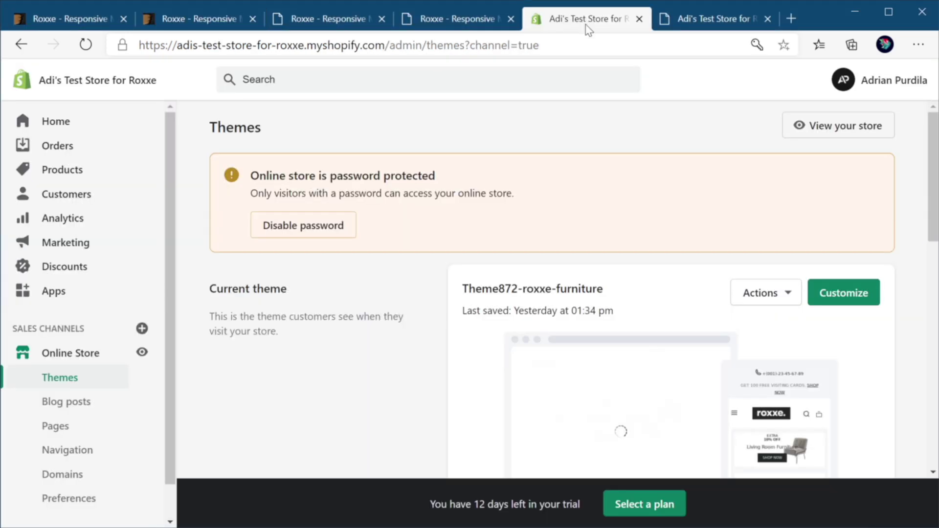
{"action": "double_click", "coordinate": [504, 288]}
{"action": "left_click", "coordinate": [530, 301]}
{"action": "left_click", "coordinate": [689, 20]}
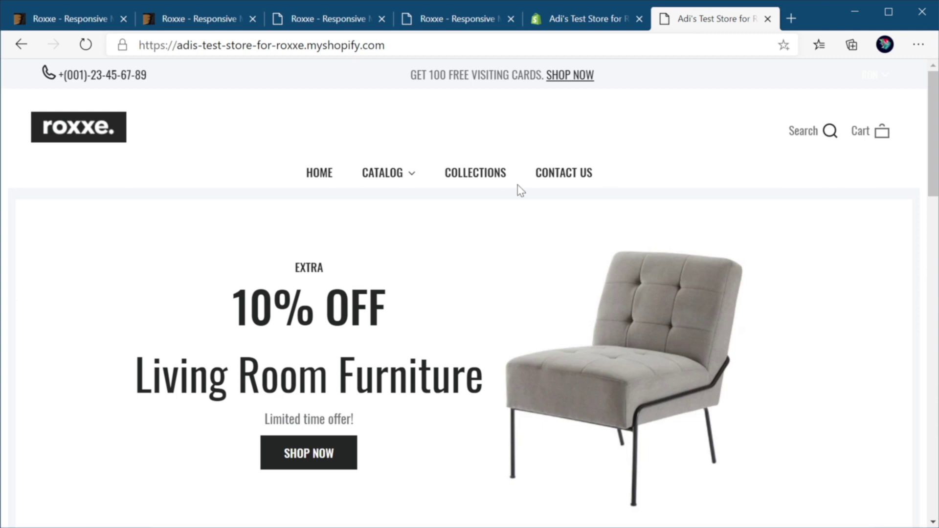
Look through the skins and features on the theme's ThemeForest page down to the One Click Demo Importer section
{"action": "left_click", "coordinate": [68, 18]}
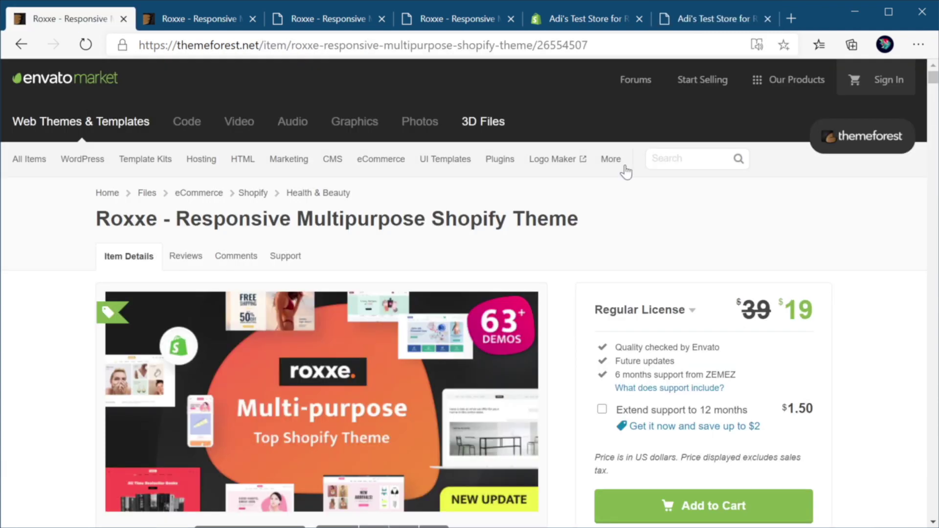
{"action": "scroll", "coordinate": [605, 211], "scroll_direction": "down", "scroll_amount": 8}
{"action": "scroll", "coordinate": [605, 211], "scroll_direction": "down", "scroll_amount": 20}
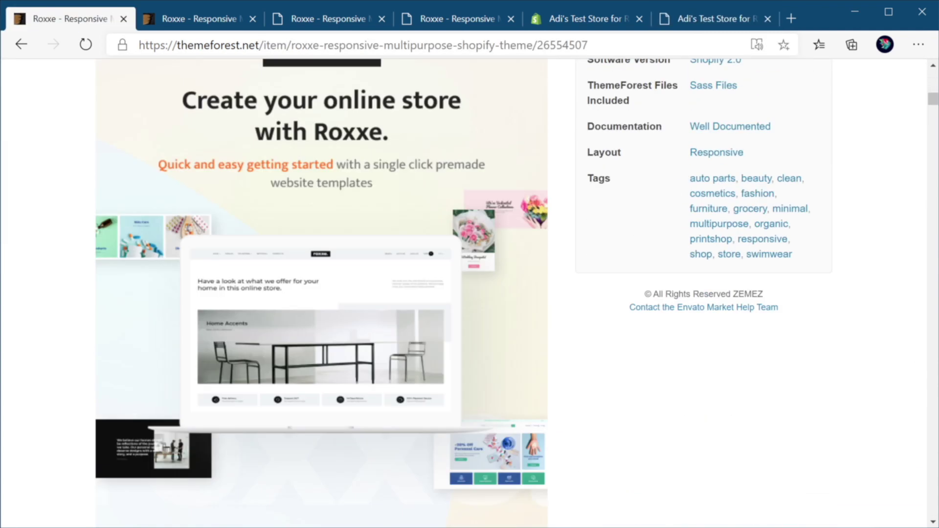
{"action": "scroll", "coordinate": [606, 211], "scroll_direction": "down", "scroll_amount": 20}
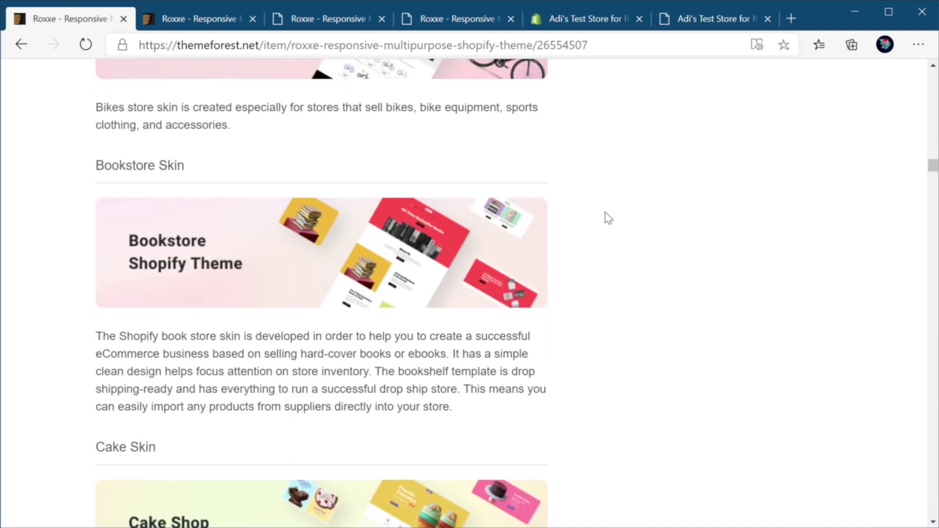
{"action": "scroll", "coordinate": [608, 217], "scroll_direction": "down", "scroll_amount": 20}
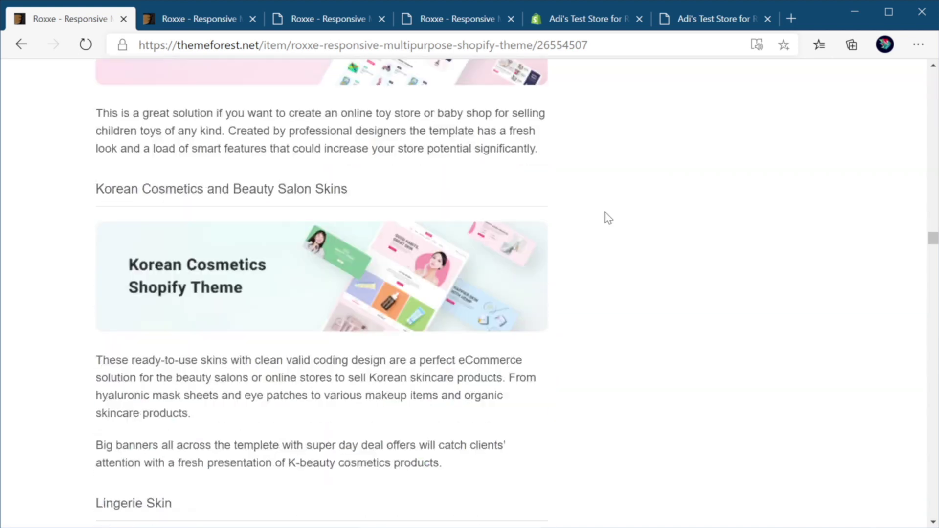
{"action": "scroll", "coordinate": [607, 218], "scroll_direction": "down", "scroll_amount": 15}
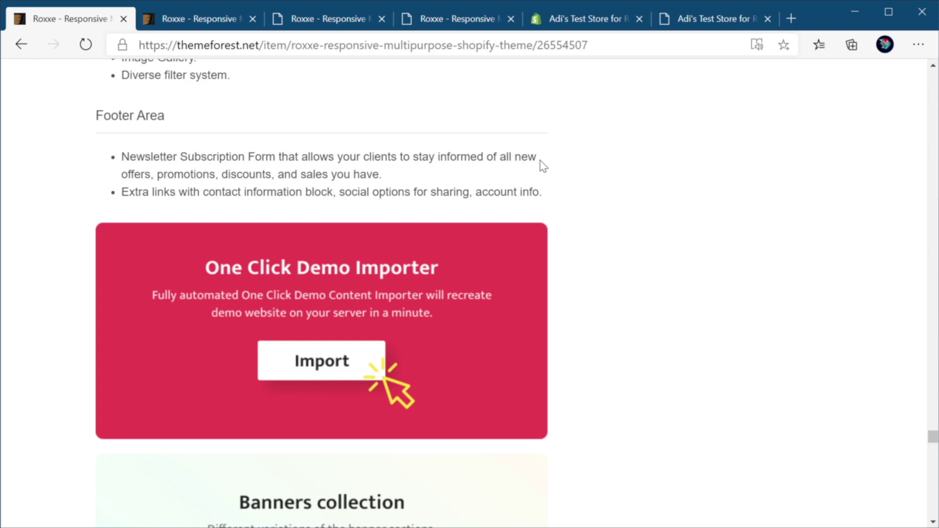
Open Theme872-roxxe-furniture in the Shopify theme editor and look through the Home page sections down to the theme settings
{"action": "left_click", "coordinate": [612, 22]}
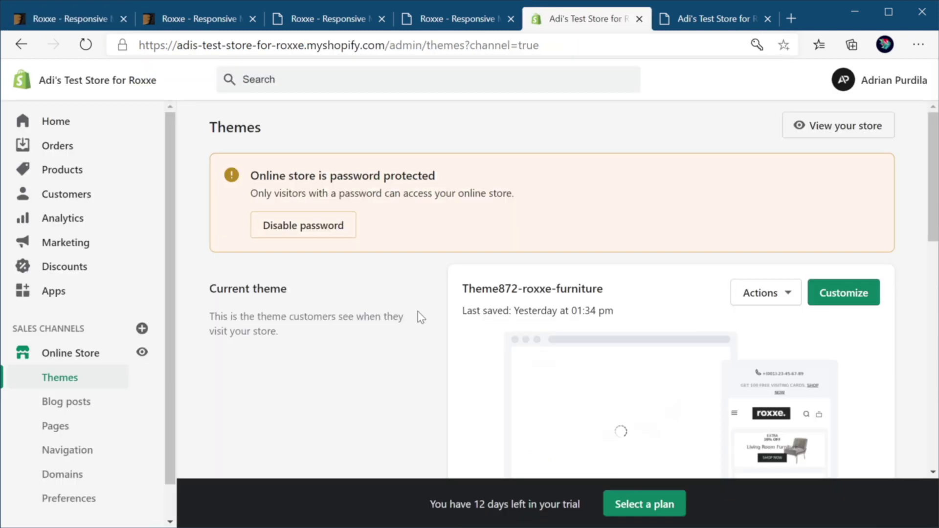
{"action": "left_click", "coordinate": [845, 293]}
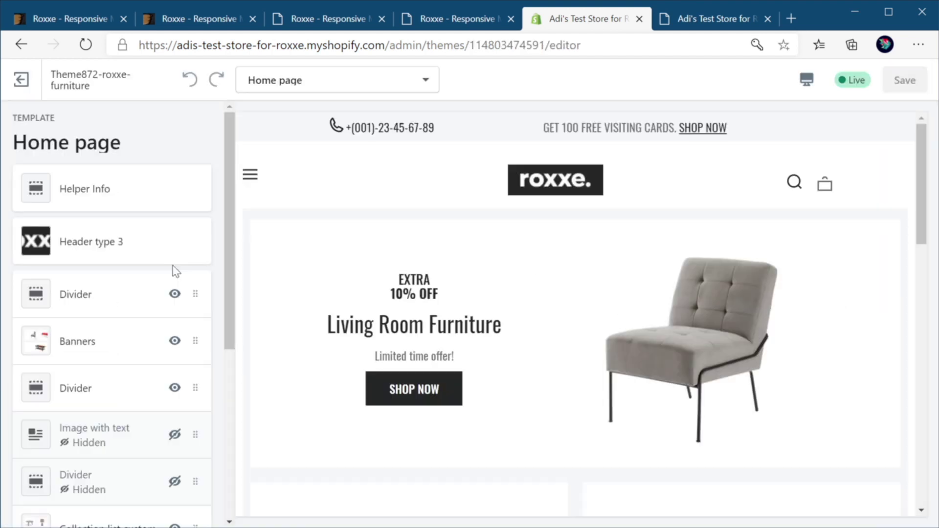
{"action": "scroll", "coordinate": [142, 301], "scroll_direction": "down", "scroll_amount": 5}
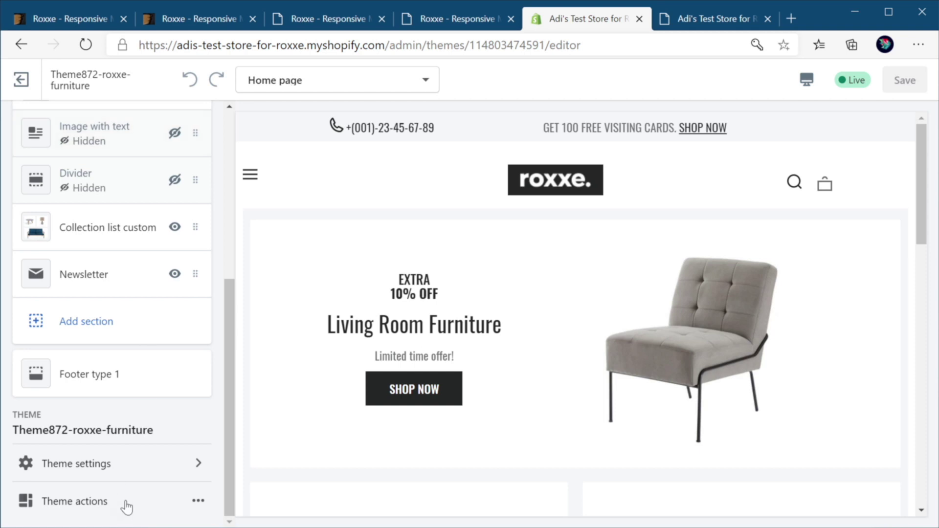
Open the theme settings and examine the Typography options, from the base, custom and heading fonts to the link and product price colors
{"action": "left_click", "coordinate": [128, 464]}
{"action": "scroll", "coordinate": [130, 313], "scroll_direction": "down", "scroll_amount": 5}
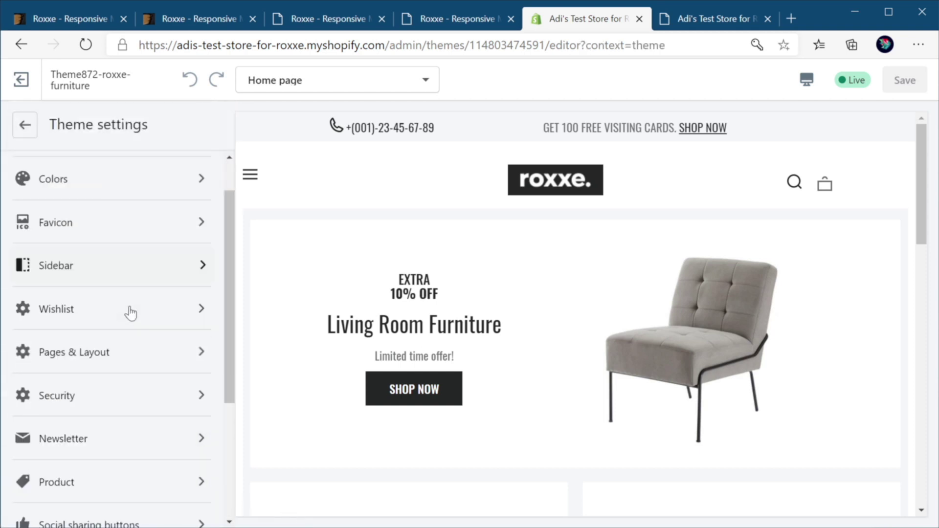
{"action": "scroll", "coordinate": [134, 340], "scroll_direction": "up", "scroll_amount": 5}
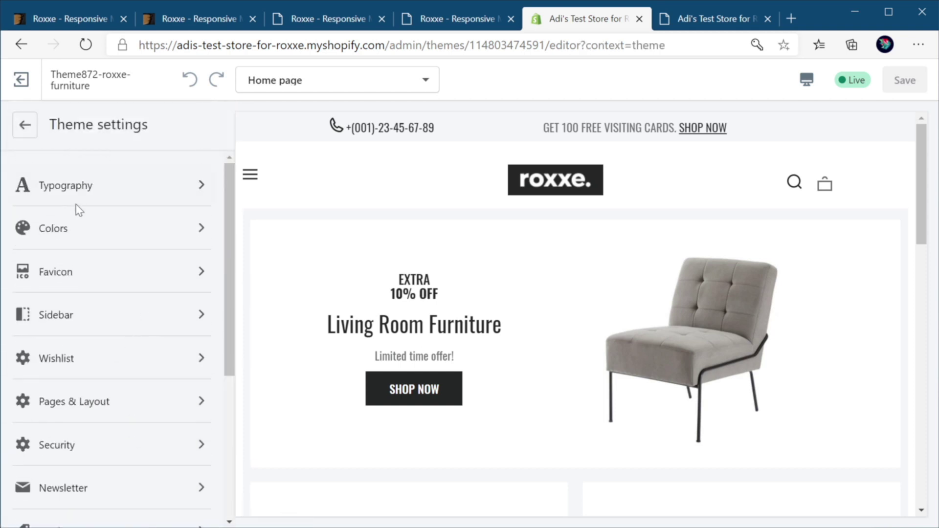
{"action": "left_click", "coordinate": [100, 193]}
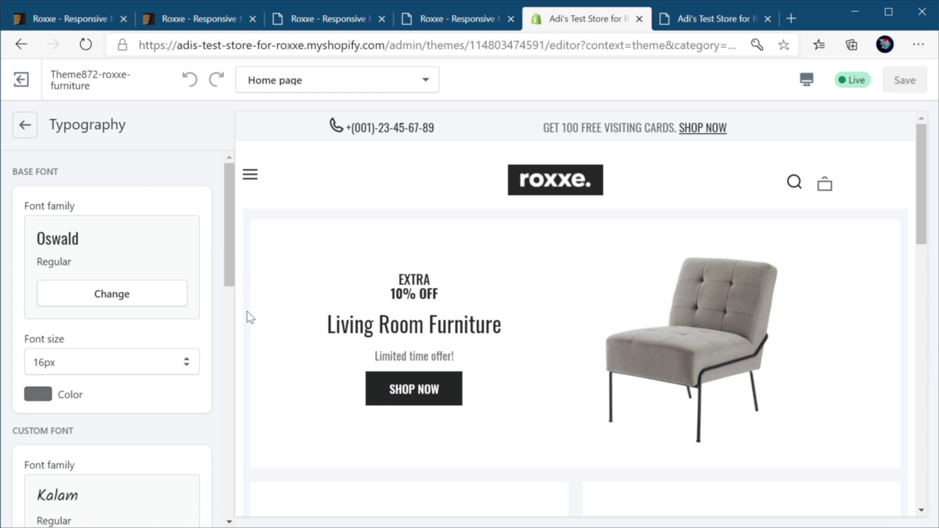
{"action": "scroll", "coordinate": [209, 247], "scroll_direction": "down", "scroll_amount": 3}
{"action": "scroll", "coordinate": [201, 209], "scroll_direction": "up", "scroll_amount": 3}
{"action": "scroll", "coordinate": [125, 377], "scroll_direction": "down", "scroll_amount": 5}
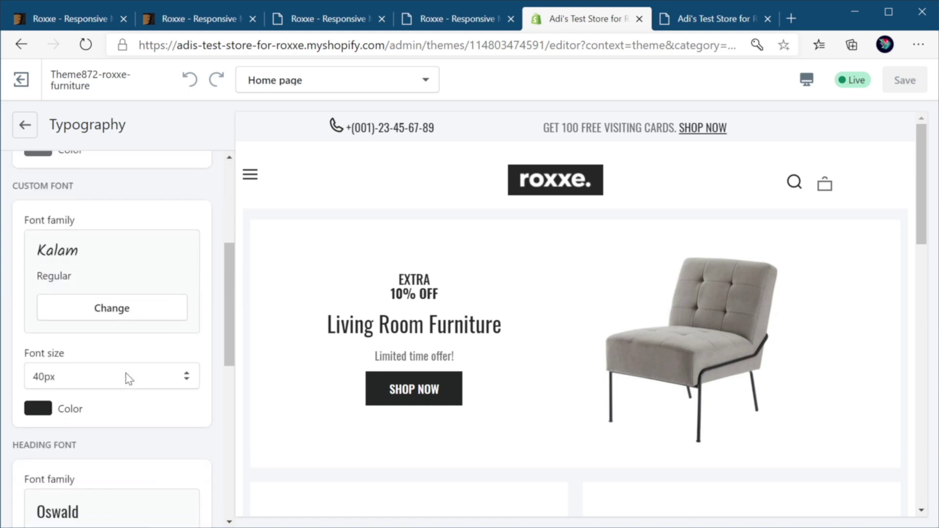
{"action": "scroll", "coordinate": [168, 279], "scroll_direction": "down", "scroll_amount": 5}
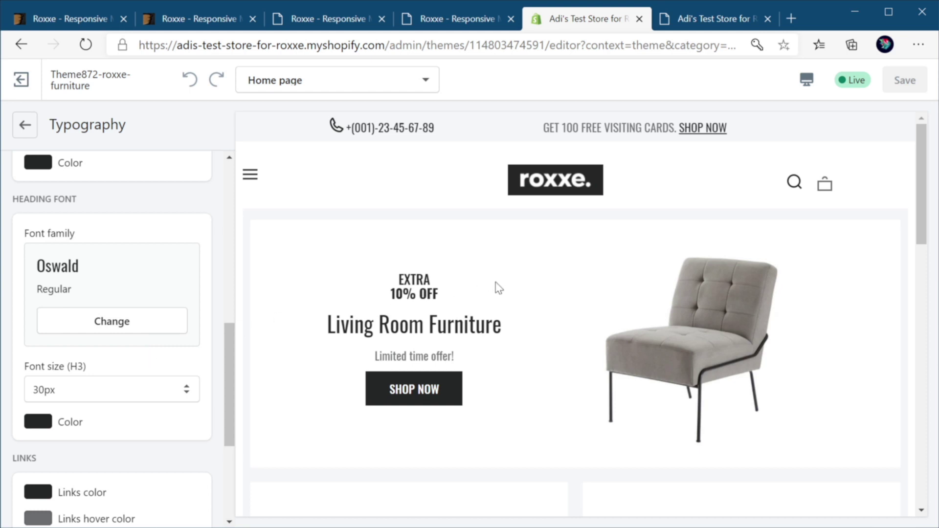
{"action": "scroll", "coordinate": [164, 306], "scroll_direction": "up", "scroll_amount": 1}
{"action": "scroll", "coordinate": [163, 306], "scroll_direction": "down", "scroll_amount": 5}
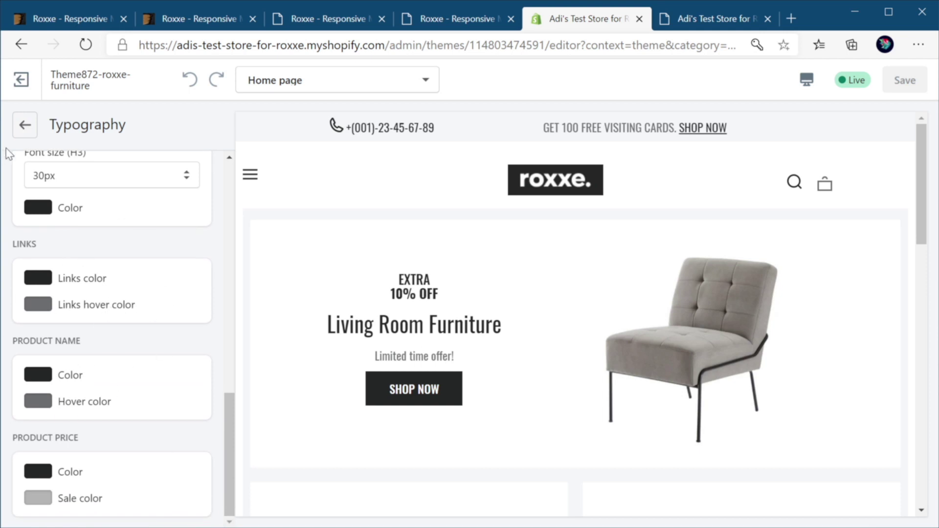
{"action": "left_click", "coordinate": [25, 126]}
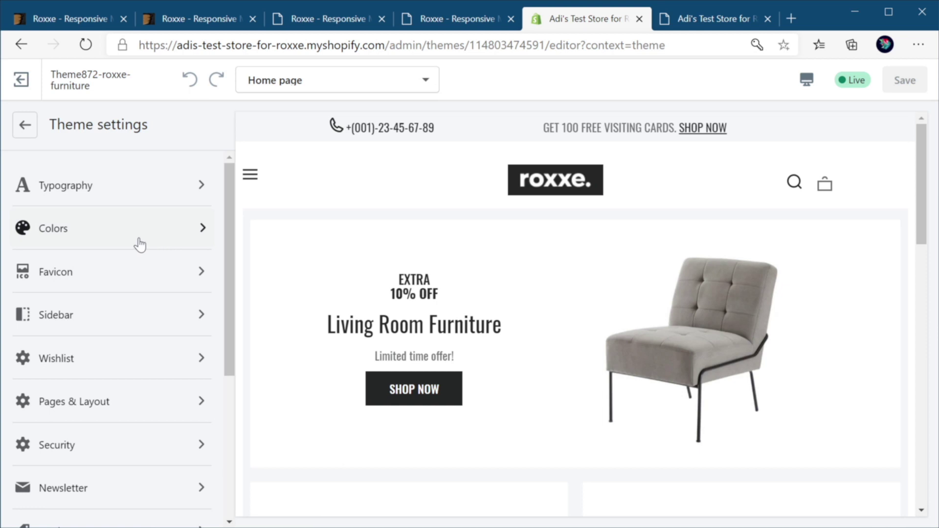
Examine the Colors options and the list of remaining theme settings categories, and return to the Home page sections
{"action": "left_click", "coordinate": [73, 233]}
{"action": "scroll", "coordinate": [186, 276], "scroll_direction": "down", "scroll_amount": 10}
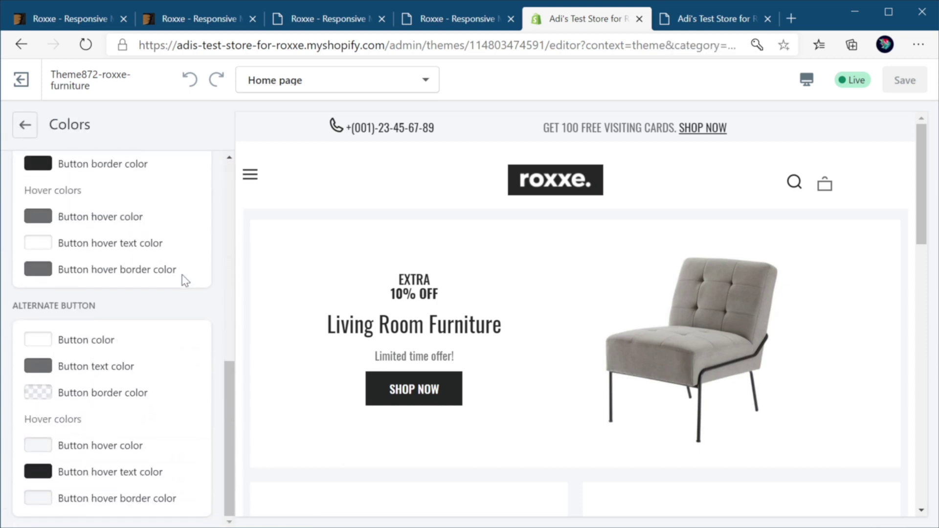
{"action": "key", "text": "alt+Left"}
{"action": "scroll", "coordinate": [167, 285], "scroll_direction": "down", "scroll_amount": 5}
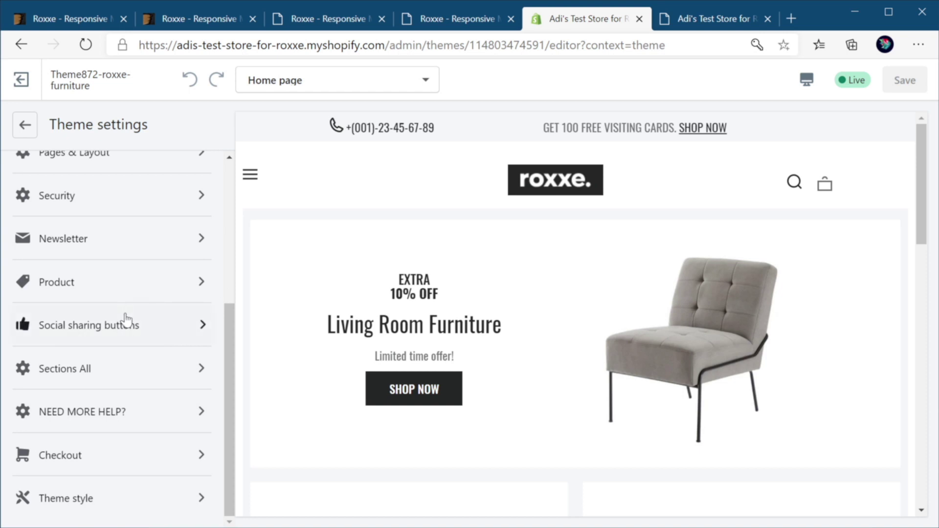
{"action": "scroll", "coordinate": [130, 353], "scroll_direction": "up", "scroll_amount": 5}
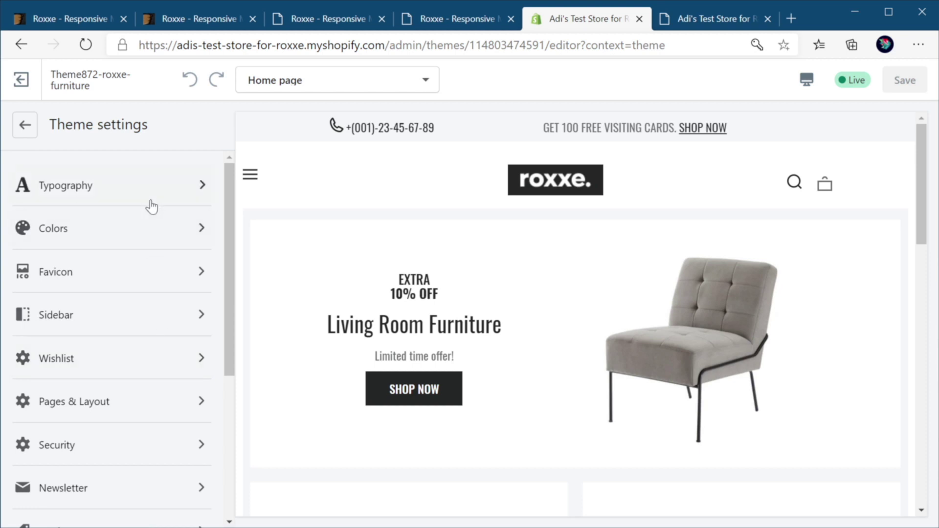
{"action": "scroll", "coordinate": [149, 274], "scroll_direction": "down", "scroll_amount": 5}
{"action": "scroll", "coordinate": [150, 297], "scroll_direction": "up", "scroll_amount": 5}
{"action": "left_click", "coordinate": [25, 125]}
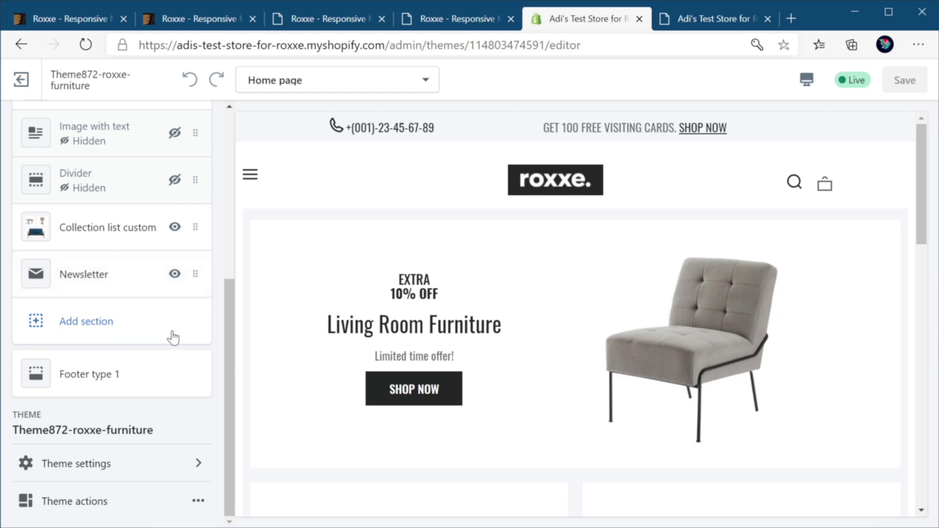
Open the store admin in a separate browser tab and bring up the Contact Us page from the online store's Pages list
{"action": "scroll", "coordinate": [173, 338], "scroll_direction": "up", "scroll_amount": 10}
{"action": "middle_click", "coordinate": [24, 79]}
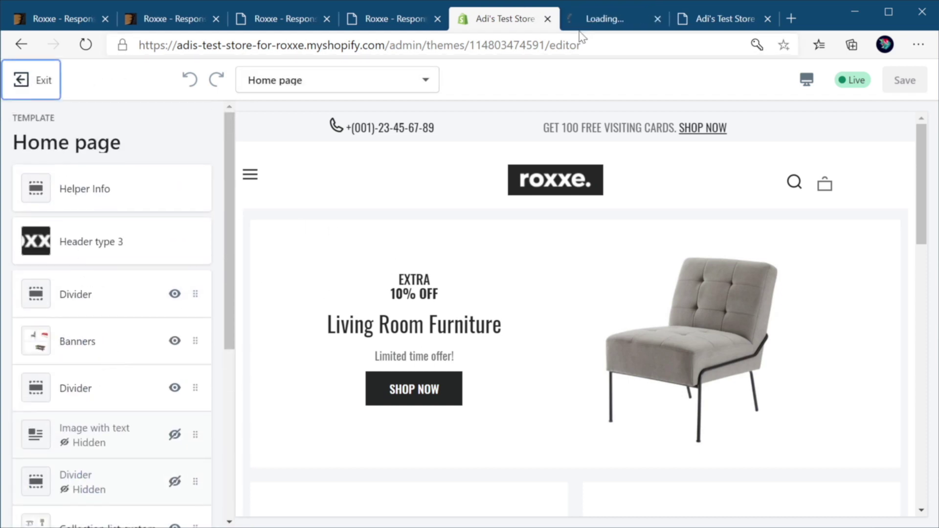
{"action": "left_click", "coordinate": [595, 18]}
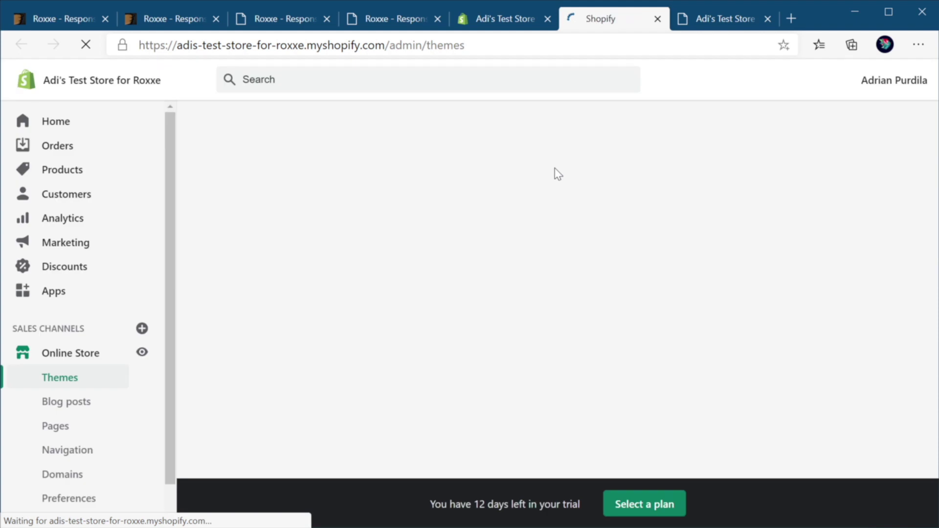
{"action": "left_click", "coordinate": [88, 447]}
{"action": "left_click", "coordinate": [69, 432]}
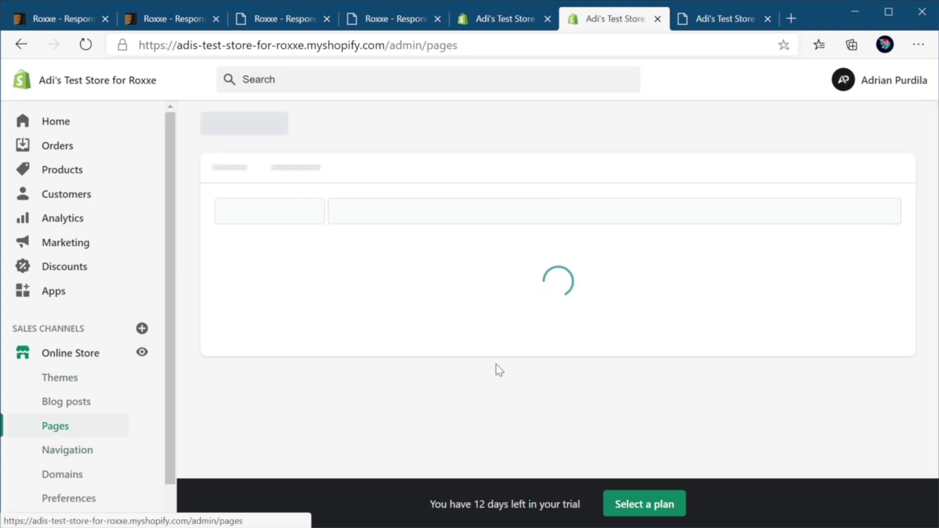
{"action": "scroll", "coordinate": [410, 321], "scroll_direction": "down", "scroll_amount": 2}
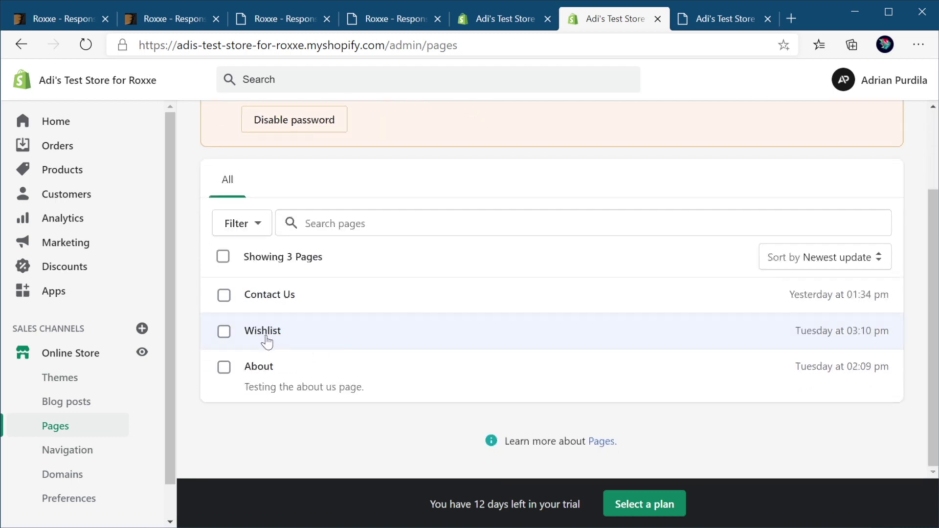
{"action": "left_click", "coordinate": [457, 359]}
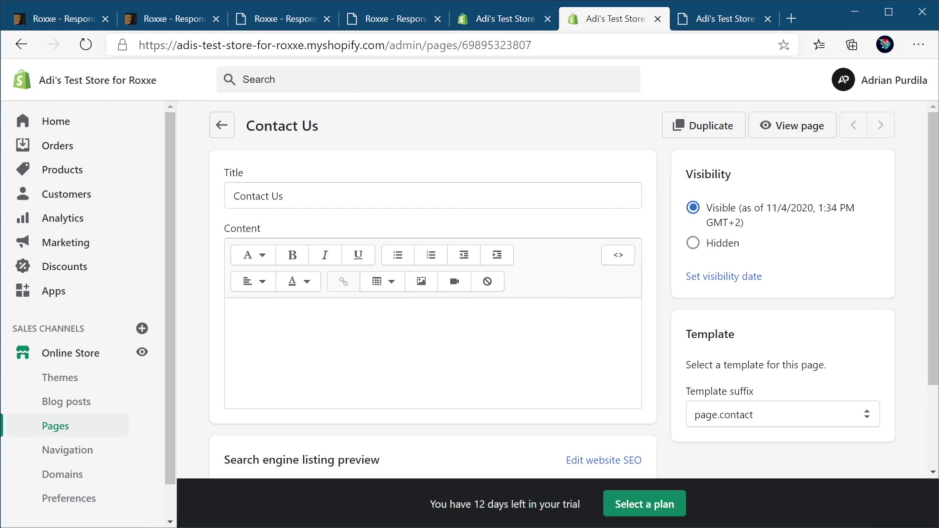
Examine the template suffix options available for the Contact Us page, keeping page.contact
{"action": "left_click", "coordinate": [767, 427]}
{"action": "scroll", "coordinate": [777, 442], "scroll_direction": "down", "scroll_amount": 3}
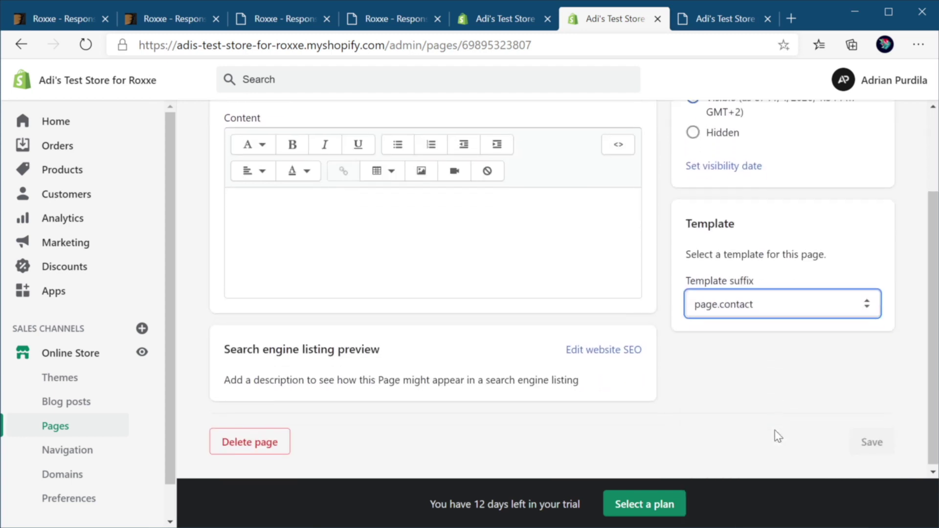
{"action": "left_click", "coordinate": [757, 293]}
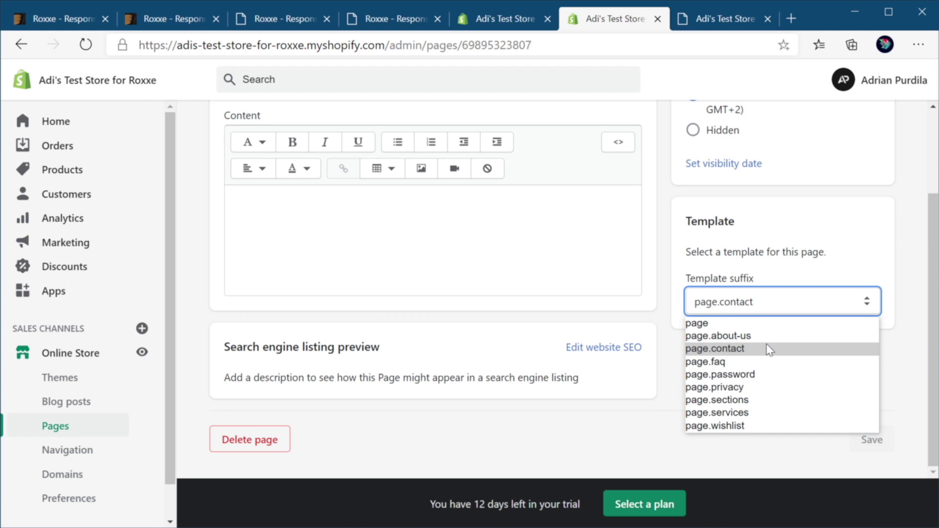
{"action": "left_click", "coordinate": [916, 325]}
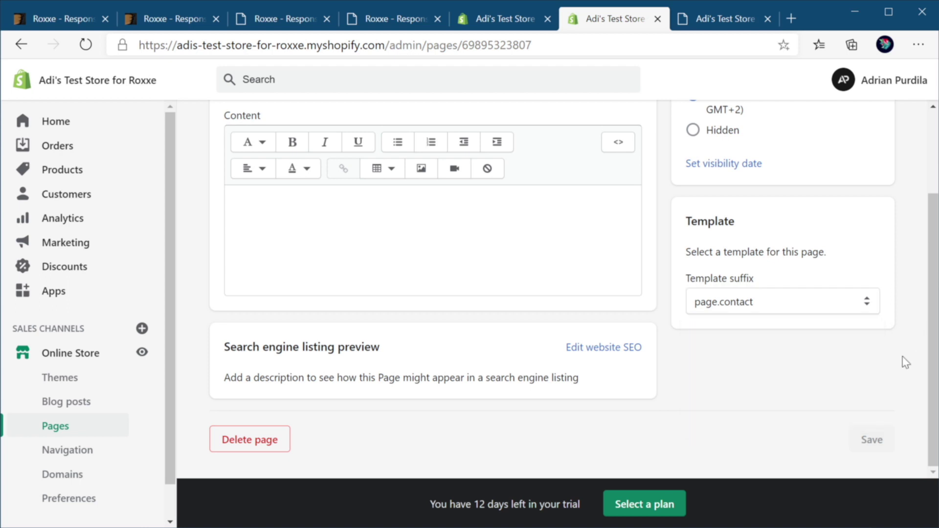
Return to the theme editor and set the banner style of Banner (100%) in the Banners section to Telling
{"action": "left_click", "coordinate": [506, 18]}
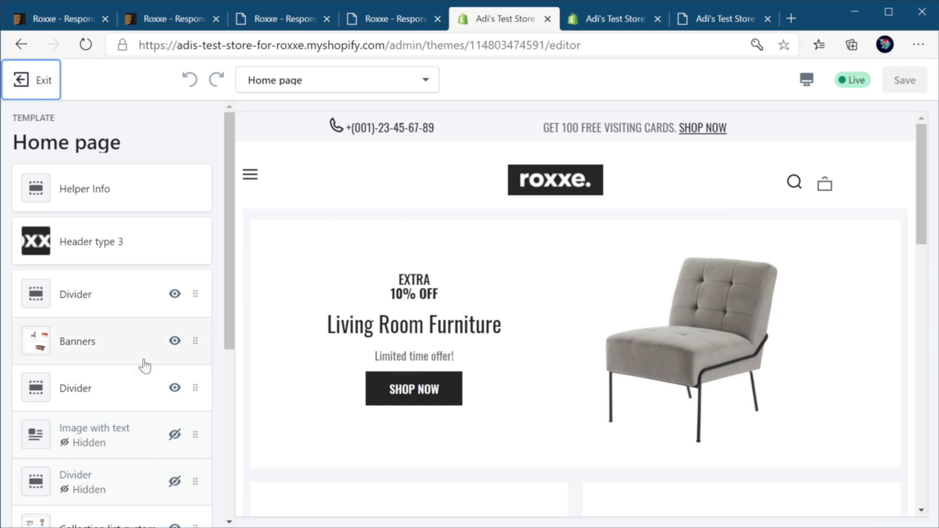
{"action": "left_click", "coordinate": [131, 343]}
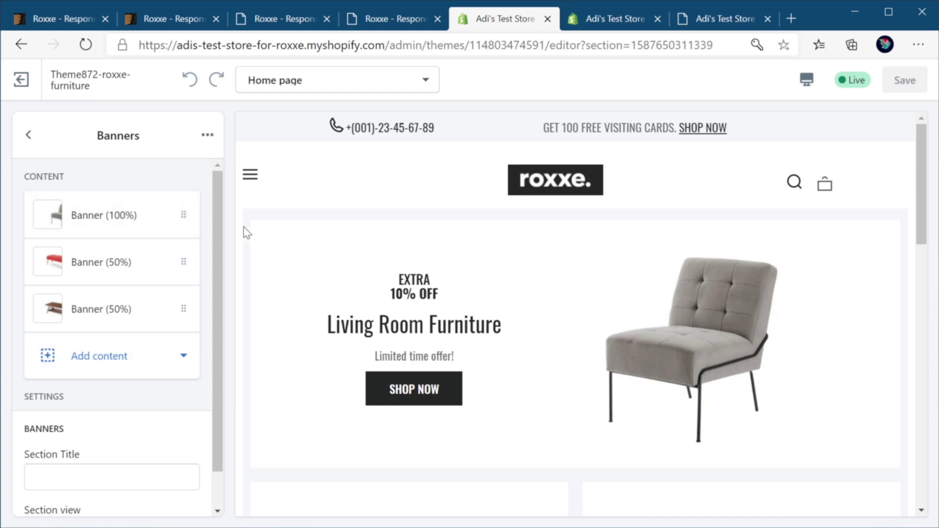
{"action": "left_click", "coordinate": [136, 232]}
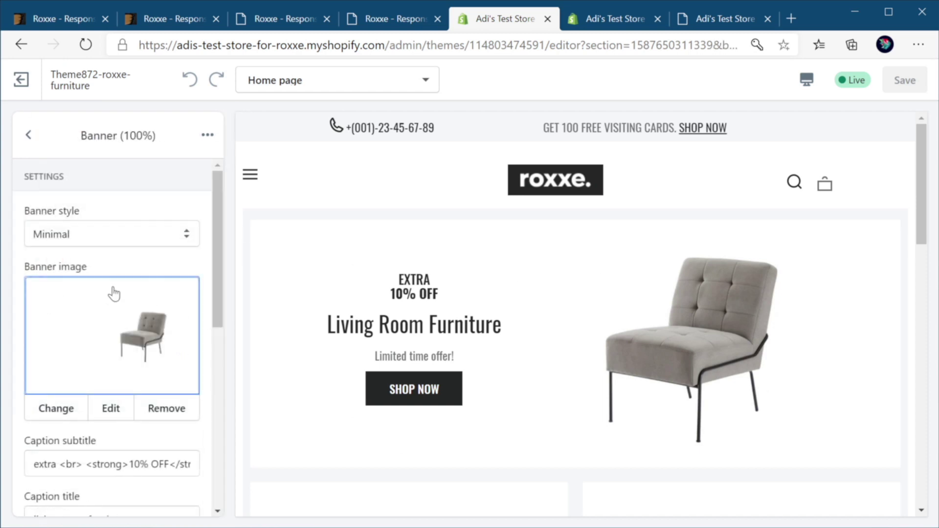
{"action": "left_click", "coordinate": [114, 239]}
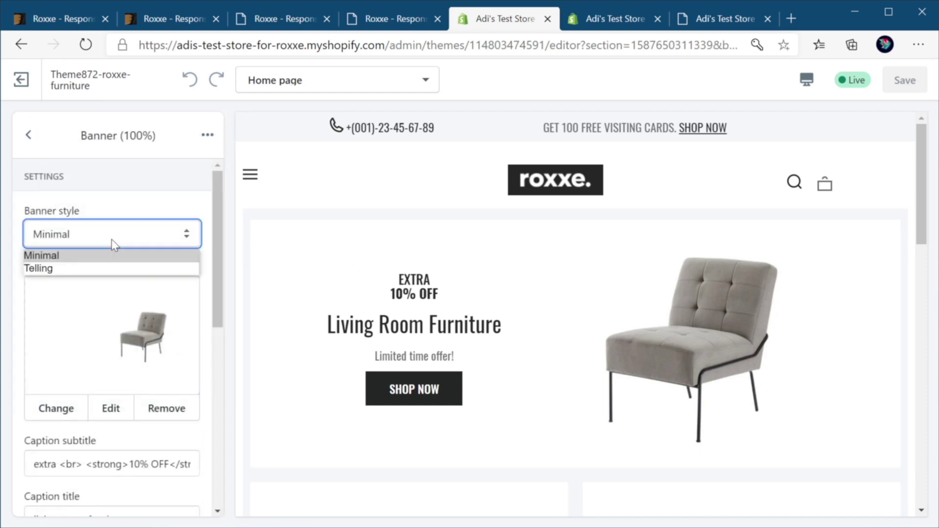
{"action": "left_click", "coordinate": [109, 269]}
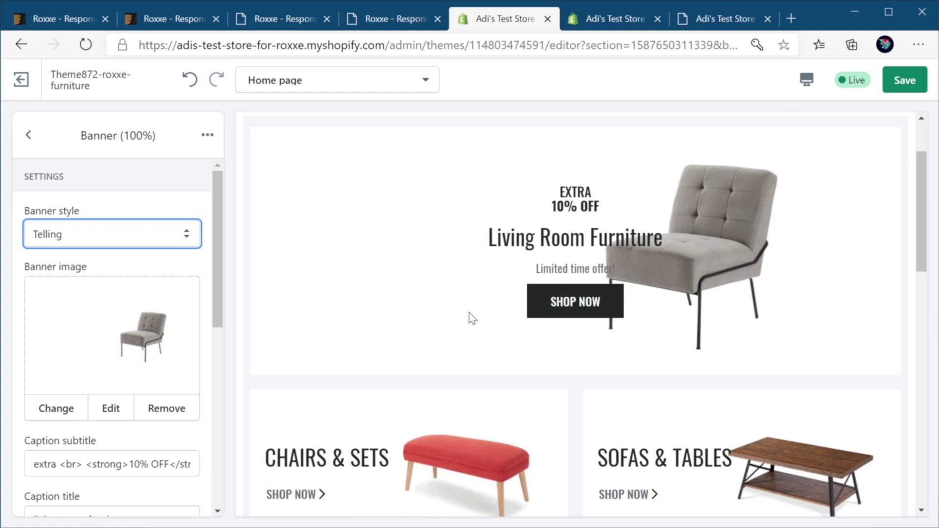
Look through the remaining Banner (100%) settings, including captions, link and button text, and return to the Home page section list
{"action": "scroll", "coordinate": [98, 348], "scroll_direction": "down", "scroll_amount": 5}
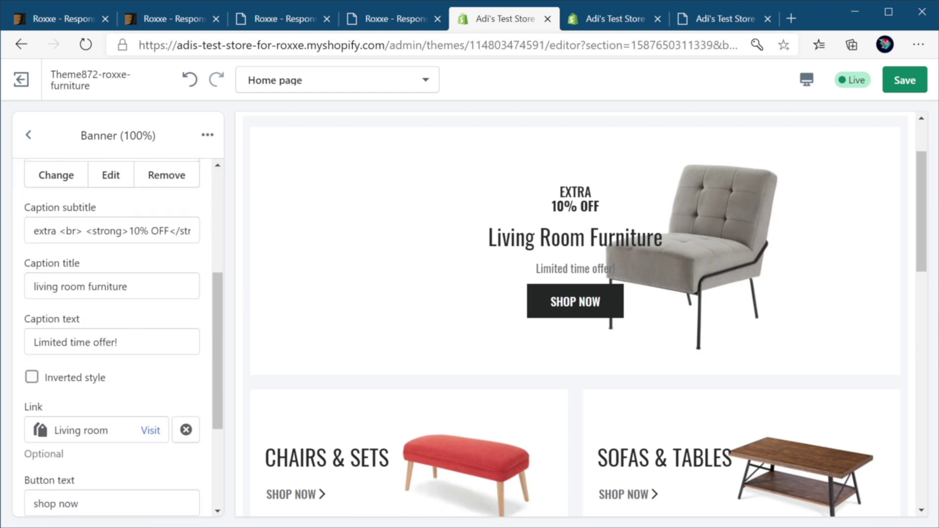
{"action": "scroll", "coordinate": [136, 320], "scroll_direction": "down", "scroll_amount": 3}
{"action": "scroll", "coordinate": [172, 358], "scroll_direction": "up", "scroll_amount": 8}
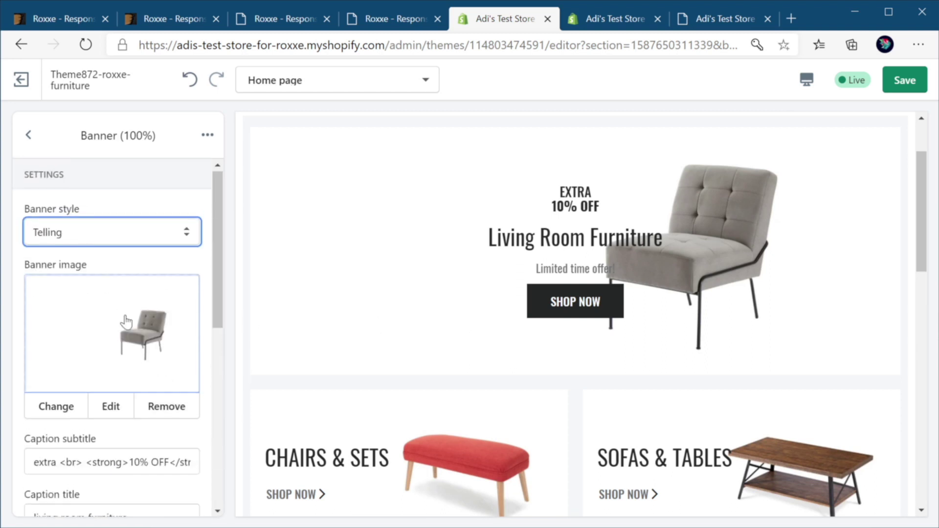
{"action": "left_click", "coordinate": [28, 136]}
{"action": "left_click", "coordinate": [27, 135]}
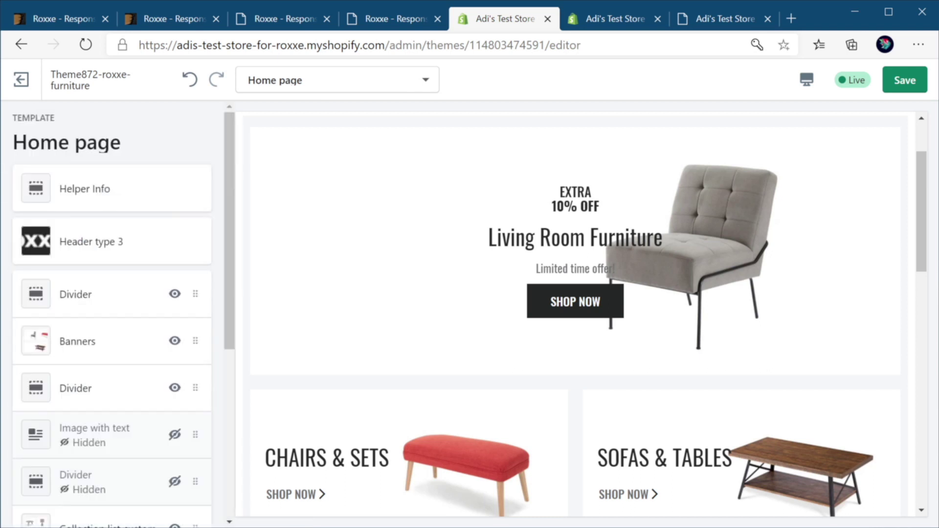
Bring up the section types that can be added to the Home page and examine the layout, blog, collection and customer ones
{"action": "scroll", "coordinate": [88, 230], "scroll_direction": "down", "scroll_amount": 6}
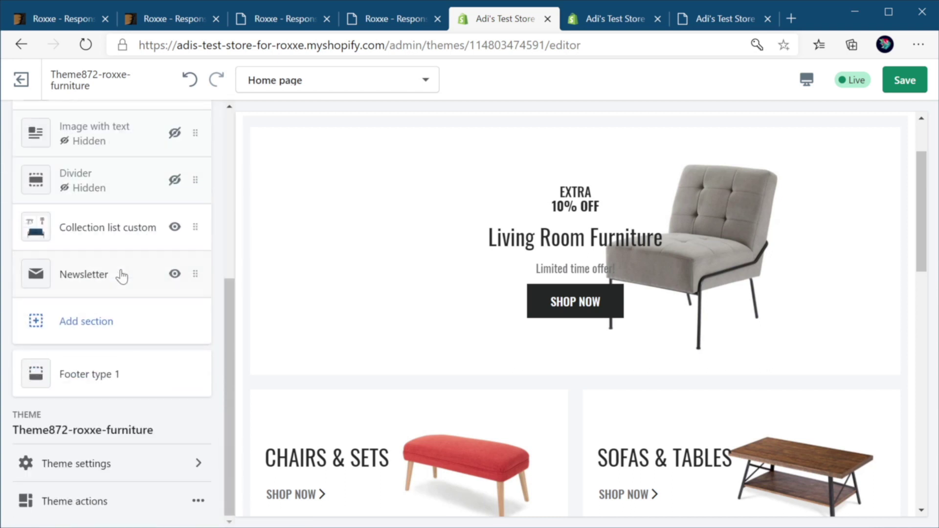
{"action": "left_click", "coordinate": [93, 321]}
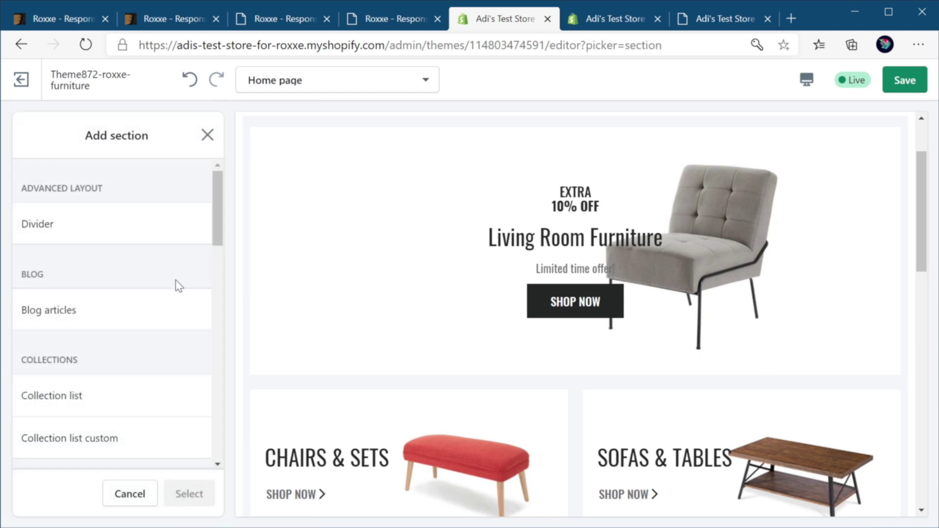
{"action": "left_click_drag", "start_coordinate": [218, 197], "coordinate": [219, 211]}
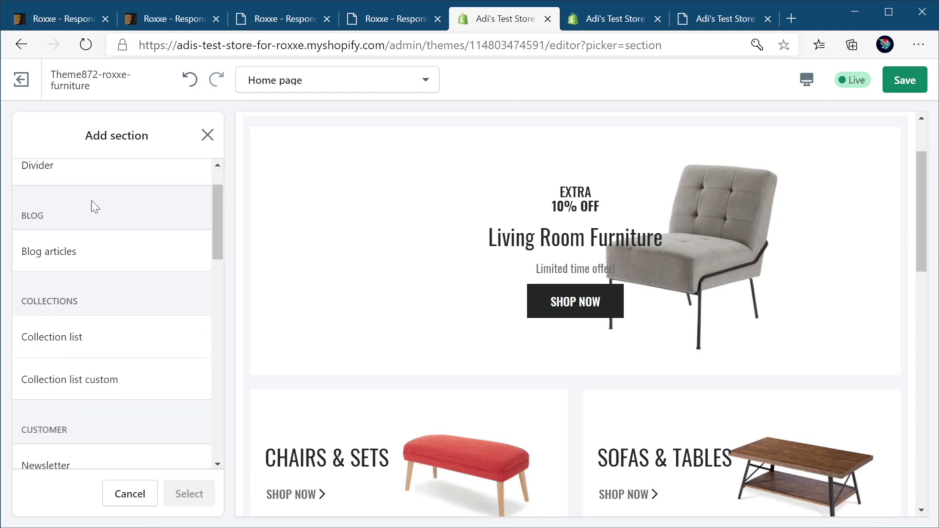
{"action": "scroll", "coordinate": [147, 239], "scroll_direction": "up", "scroll_amount": 1}
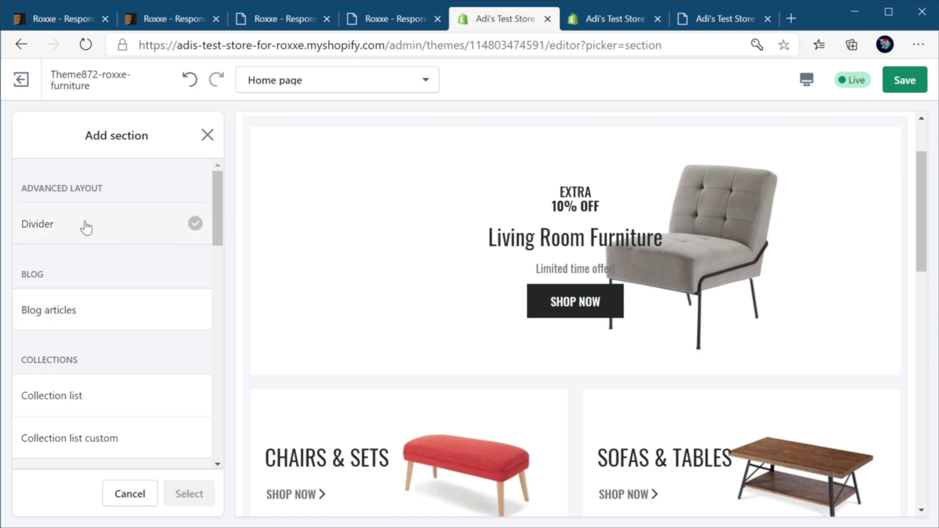
{"action": "scroll", "coordinate": [145, 324], "scroll_direction": "down", "scroll_amount": 1}
{"action": "scroll", "coordinate": [145, 324], "scroll_direction": "down", "scroll_amount": 3}
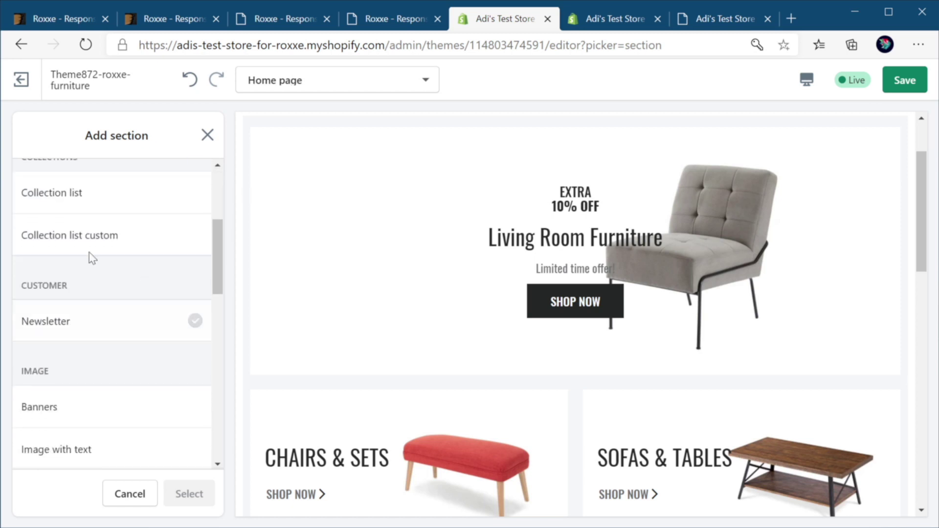
{"action": "scroll", "coordinate": [513, 359], "scroll_direction": "down", "scroll_amount": 1}
{"action": "scroll", "coordinate": [513, 359], "scroll_direction": "down", "scroll_amount": 10}
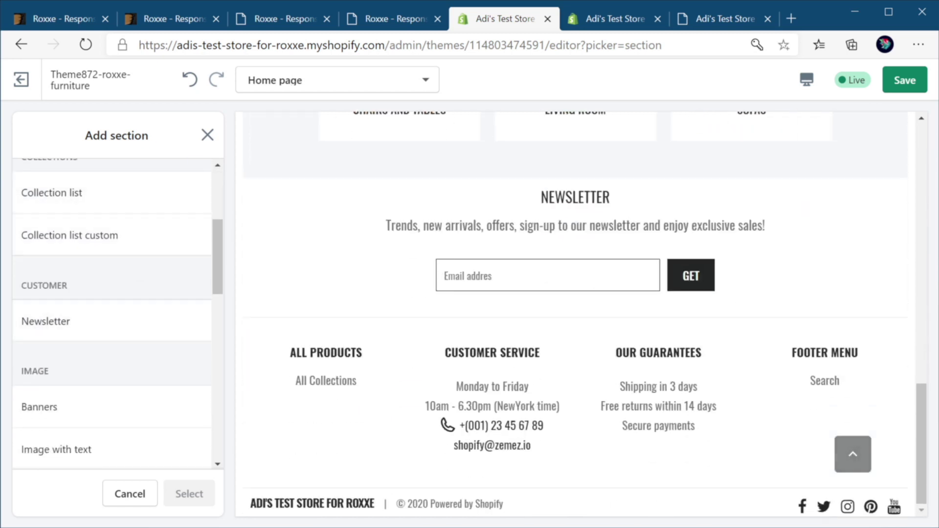
Examine the image, product, store information and text section types, and leave the section picker without adding any
{"action": "scroll", "coordinate": [147, 308], "scroll_direction": "down", "scroll_amount": 3}
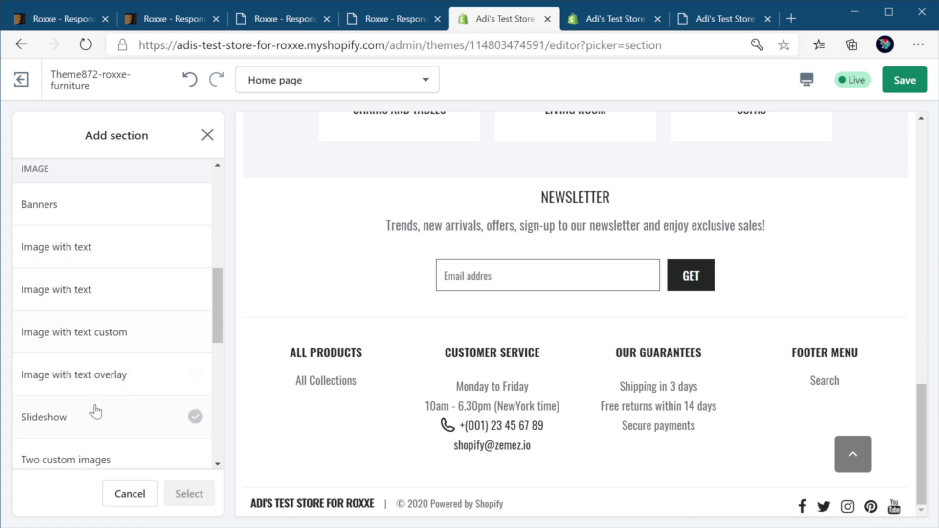
{"action": "scroll", "coordinate": [127, 306], "scroll_direction": "down", "scroll_amount": 4}
{"action": "scroll", "coordinate": [129, 304], "scroll_direction": "down", "scroll_amount": 4}
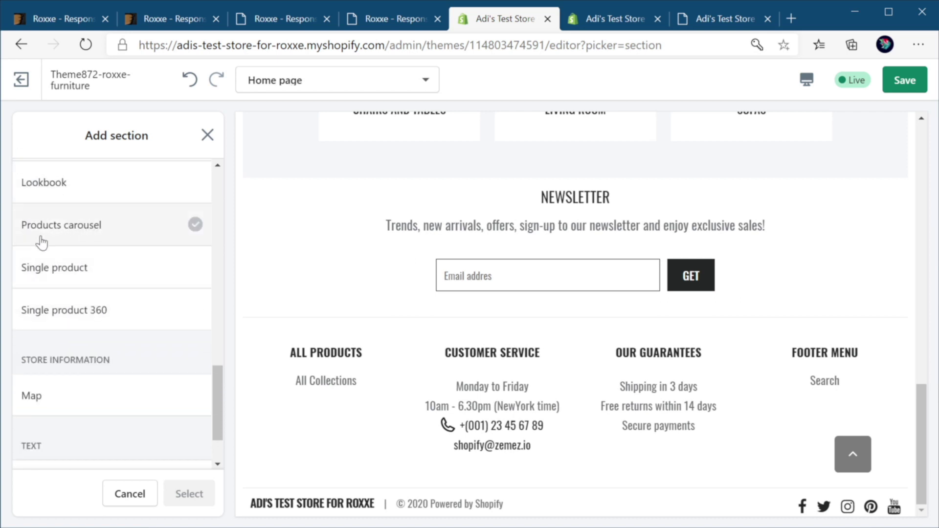
{"action": "scroll", "coordinate": [87, 318], "scroll_direction": "down", "scroll_amount": 2}
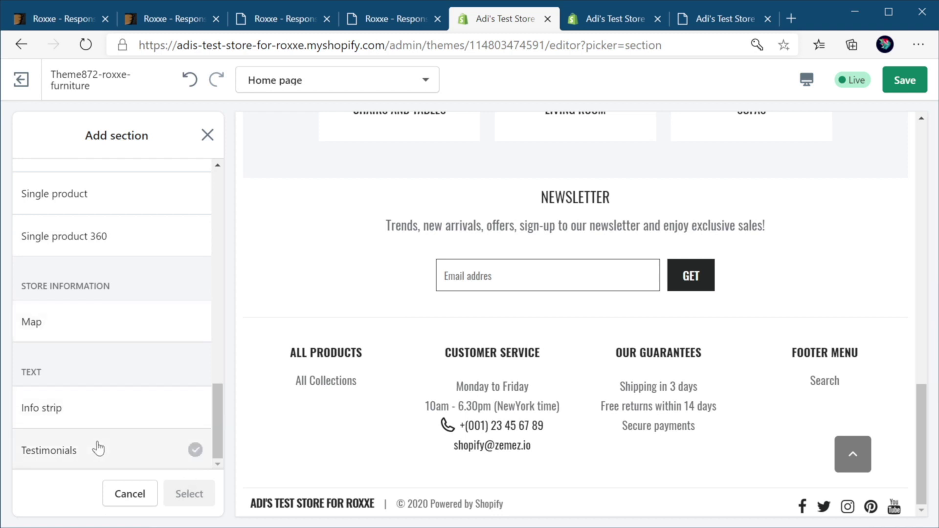
{"action": "scroll", "coordinate": [118, 391], "scroll_direction": "up", "scroll_amount": 10}
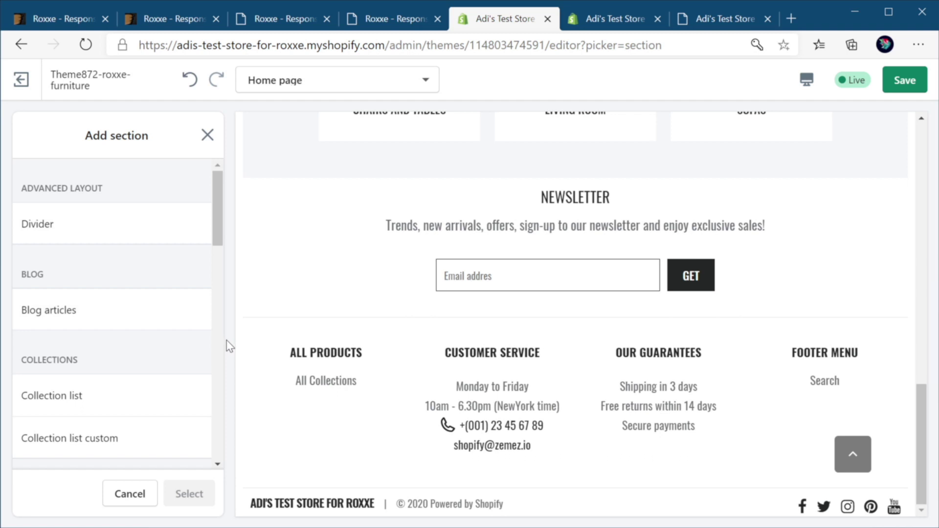
{"action": "left_click", "coordinate": [208, 135]}
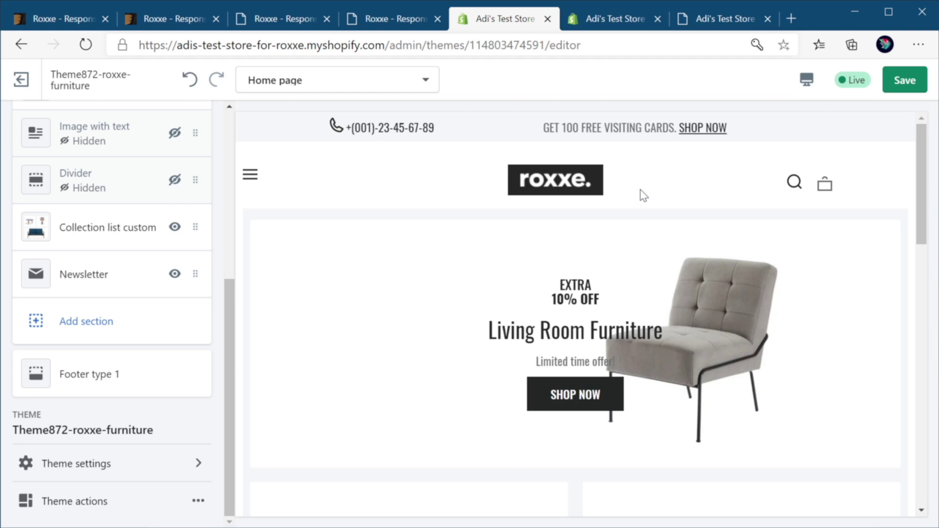
View the Catalog mega menu on the storefront in its browser tab and return to the theme editor
{"action": "key", "text": "ctrl+9"}
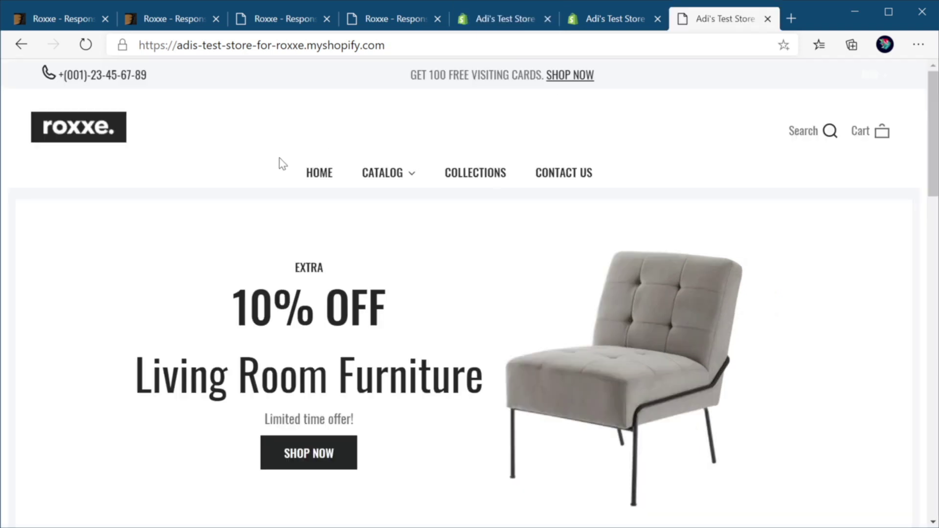
{"action": "mouse_move", "coordinate": [383, 182]}
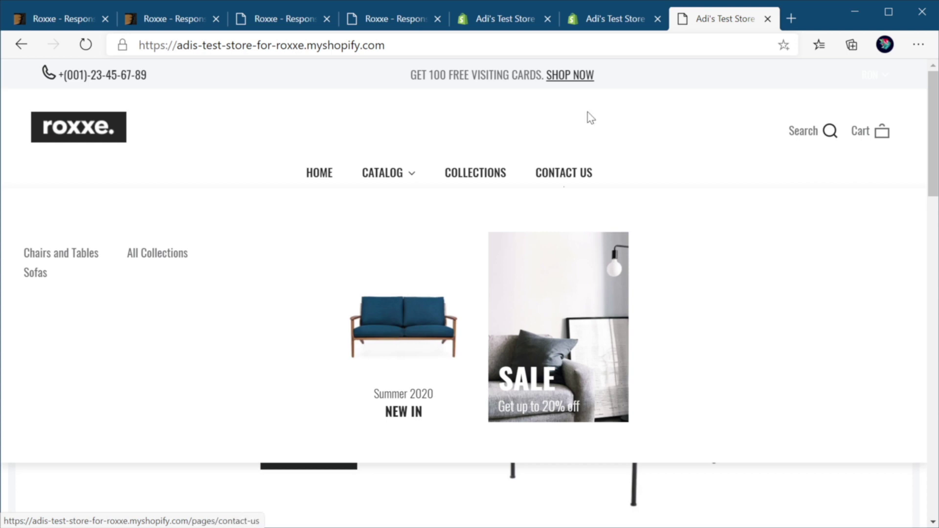
{"action": "left_click", "coordinate": [615, 18]}
{"action": "left_click", "coordinate": [504, 18]}
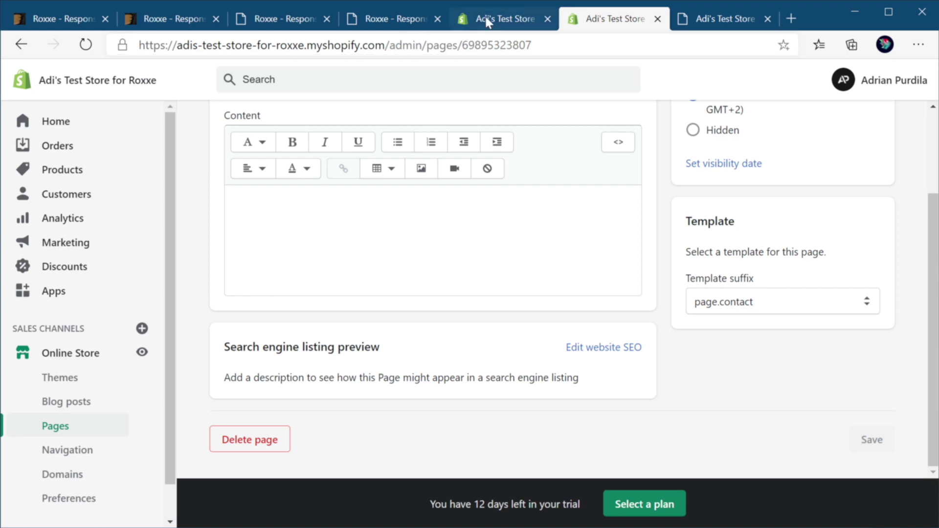
Open the Catalog menu item's settings inside the Header type 3 section
{"action": "scroll", "coordinate": [126, 310], "scroll_direction": "up", "scroll_amount": 5}
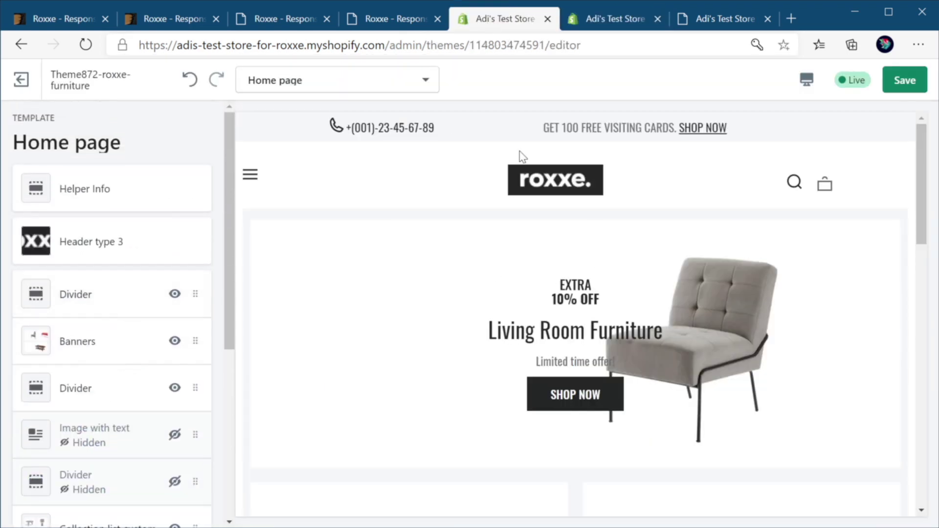
{"action": "left_click", "coordinate": [128, 247]}
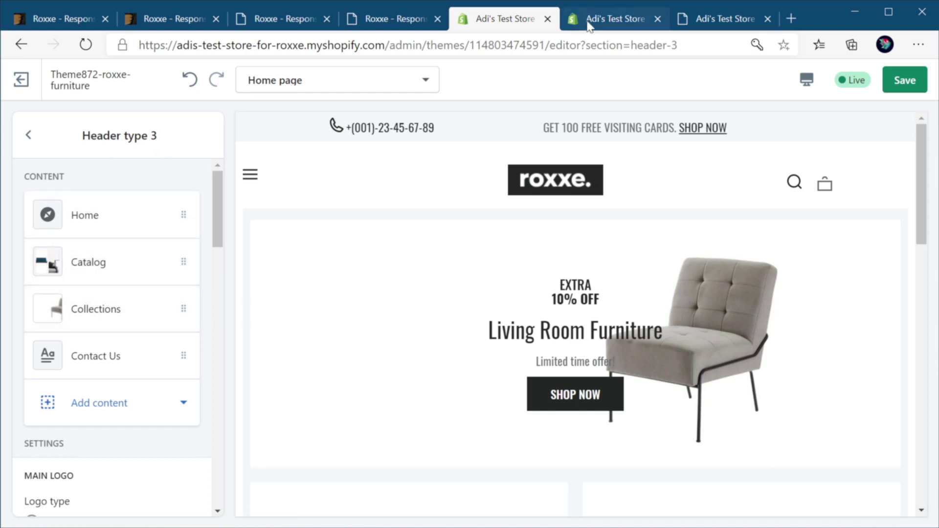
{"action": "left_click", "coordinate": [125, 270]}
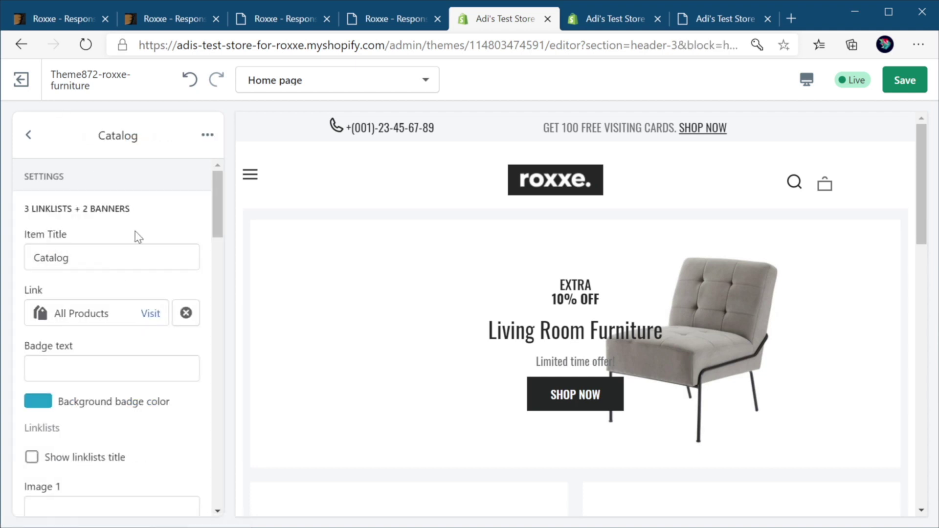
Examine the Catalog item's linklist settings, including the menu and image assigned to each of the three linklists
{"action": "scroll", "coordinate": [137, 235], "scroll_direction": "down", "scroll_amount": 10}
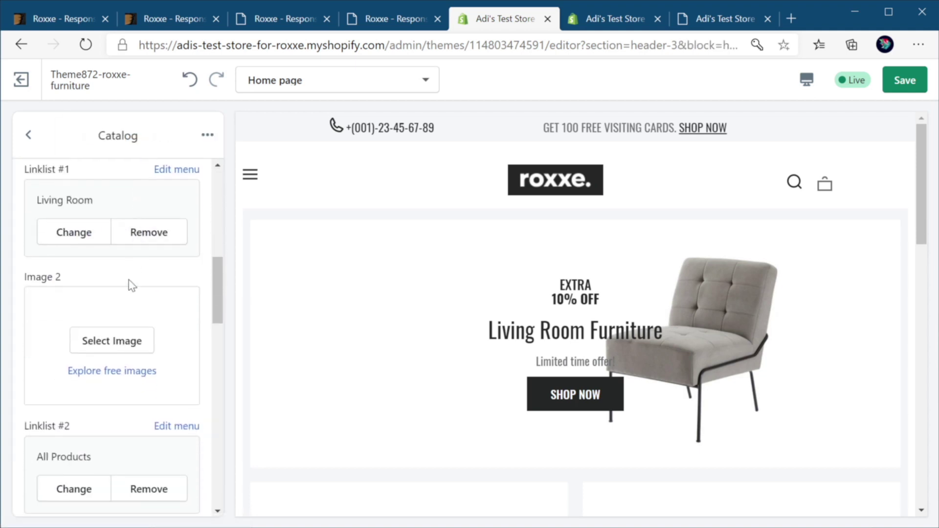
{"action": "scroll", "coordinate": [115, 325], "scroll_direction": "down", "scroll_amount": 5}
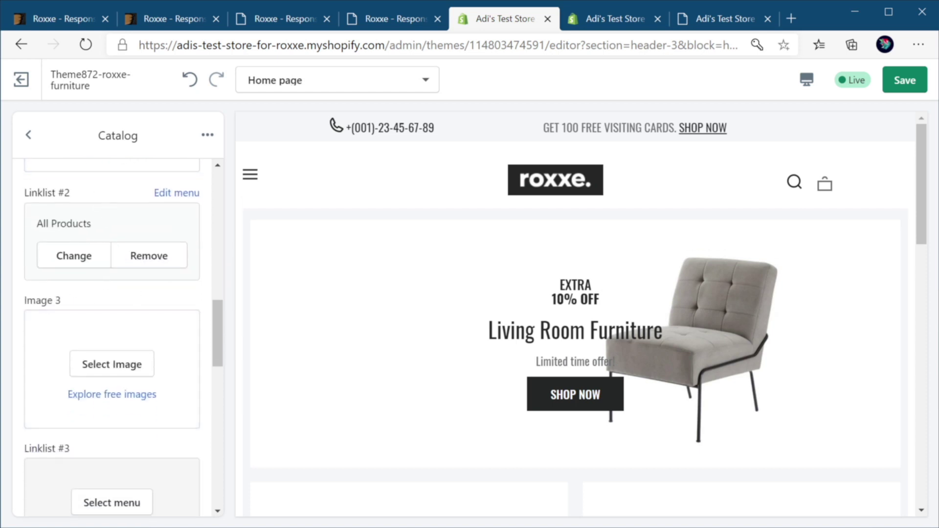
{"action": "scroll", "coordinate": [120, 206], "scroll_direction": "up", "scroll_amount": 5}
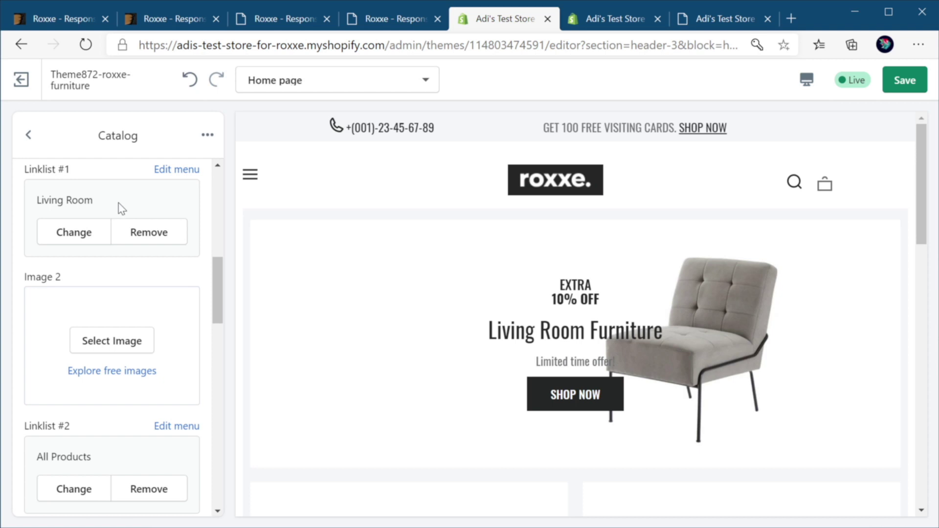
{"action": "scroll", "coordinate": [119, 207], "scroll_direction": "down", "scroll_amount": 8}
{"action": "scroll", "coordinate": [120, 207], "scroll_direction": "down", "scroll_amount": 2}
{"action": "scroll", "coordinate": [119, 208], "scroll_direction": "up", "scroll_amount": 8}
{"action": "scroll", "coordinate": [127, 248], "scroll_direction": "down", "scroll_amount": 5}
{"action": "scroll", "coordinate": [101, 243], "scroll_direction": "down", "scroll_amount": 10}
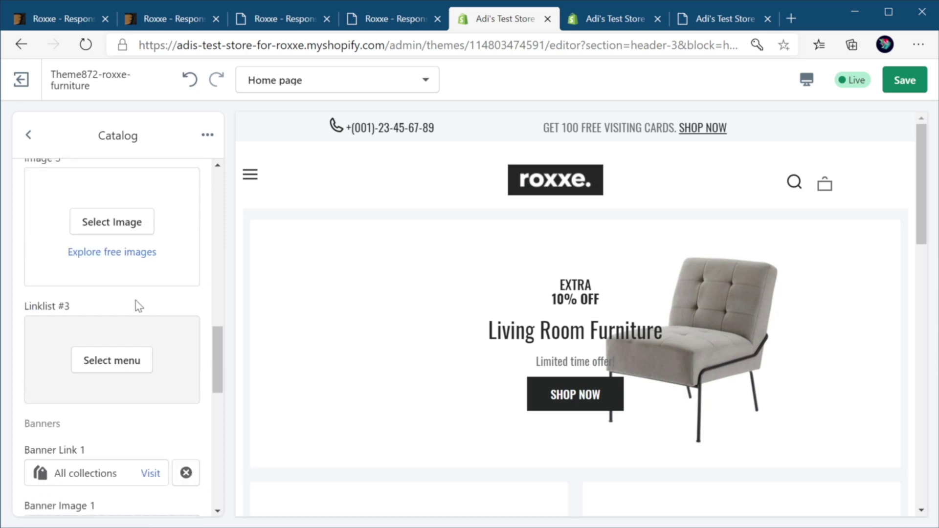
Examine the link, image, title and text settings of the Catalog item's two banners, and switch to the storefront tab
{"action": "scroll", "coordinate": [117, 318], "scroll_direction": "up", "scroll_amount": 6}
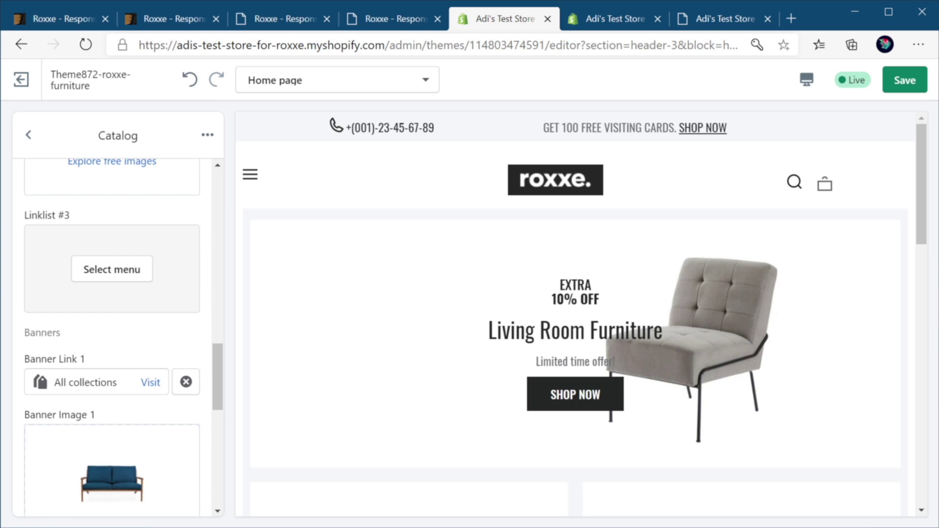
{"action": "scroll", "coordinate": [126, 357], "scroll_direction": "down", "scroll_amount": 5}
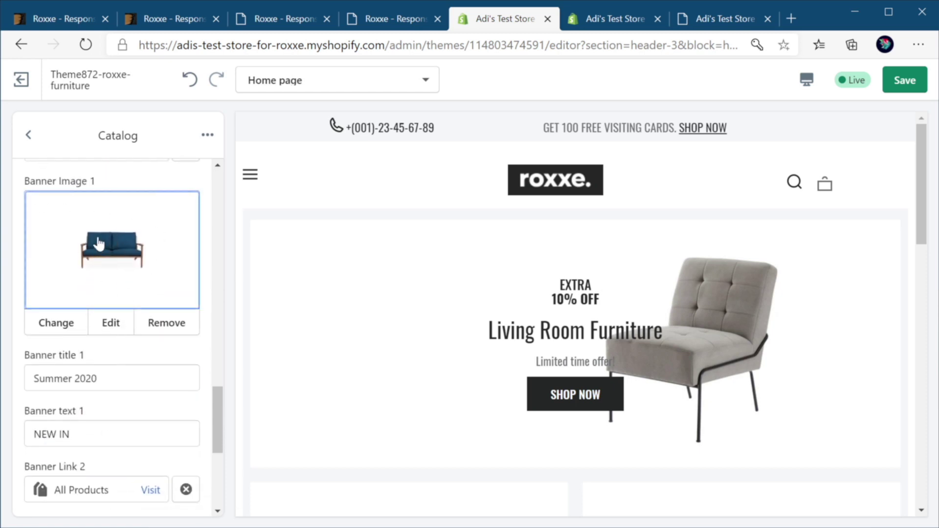
{"action": "scroll", "coordinate": [100, 247], "scroll_direction": "down", "scroll_amount": 5}
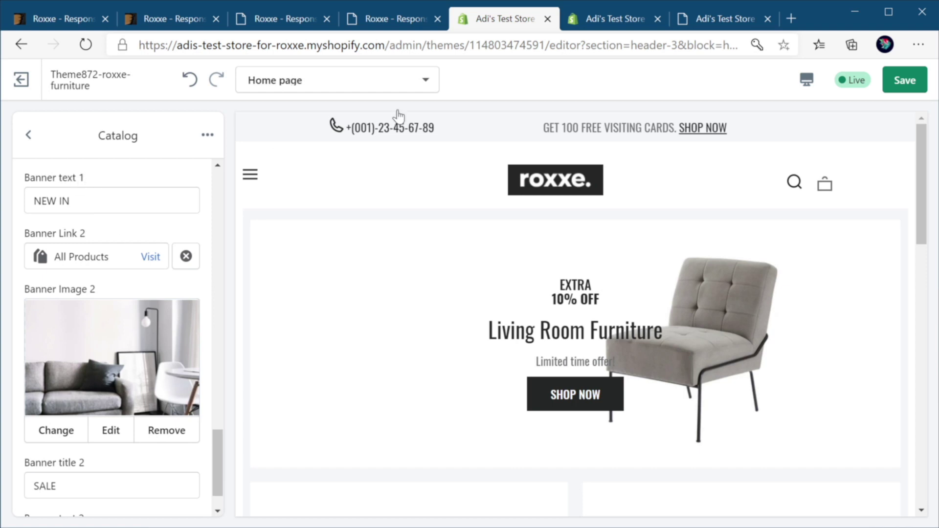
{"action": "left_click", "coordinate": [714, 19]}
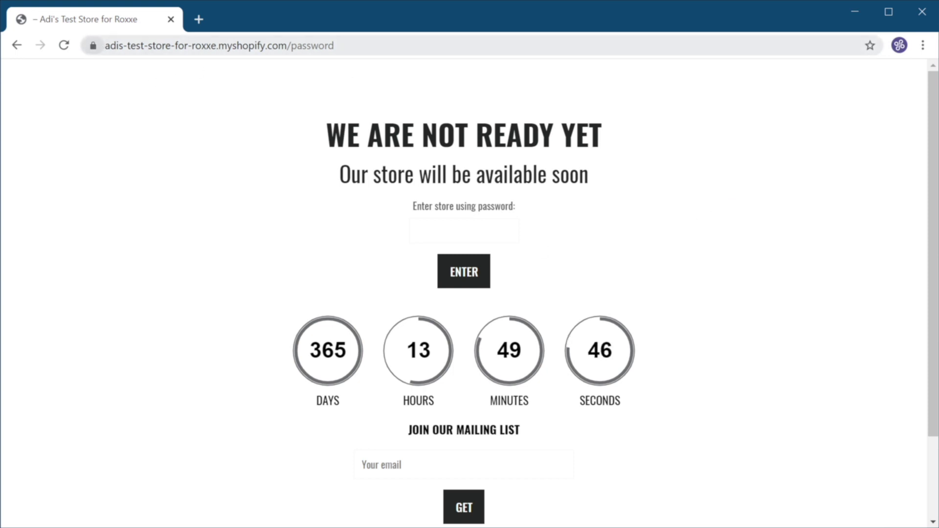
Enter the store password on the storefront's password page in Chrome, and dismiss the offer to save it
{"action": "left_click", "coordinate": [433, 239]}
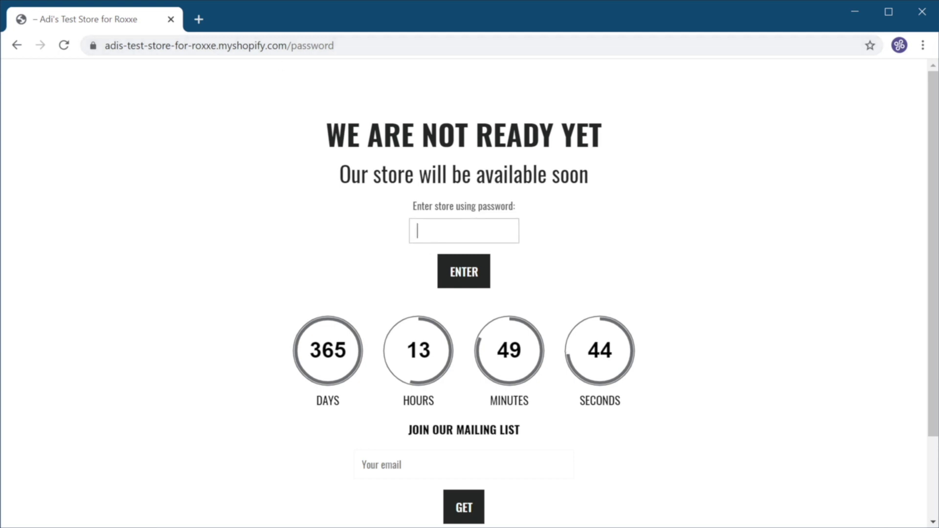
{"action": "type", "text": "password"}
{"action": "key", "text": "Return"}
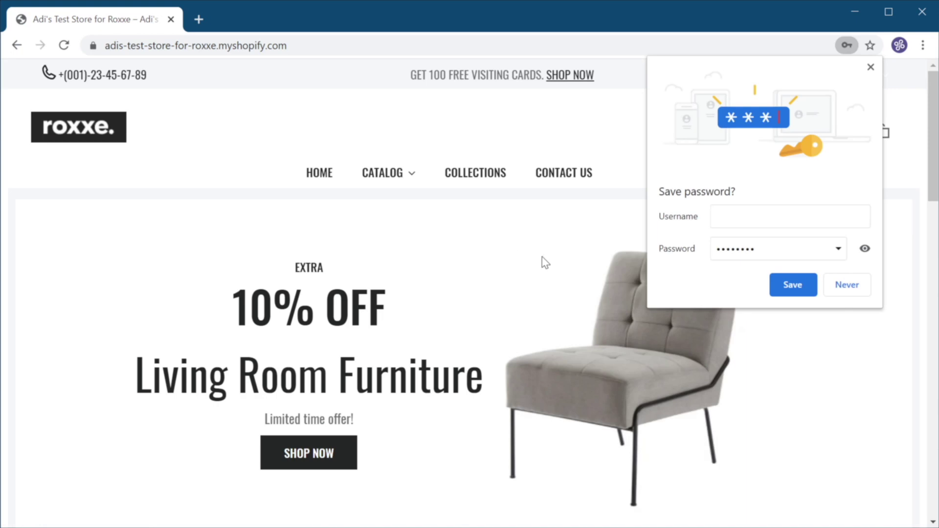
{"action": "left_click", "coordinate": [870, 67]}
{"action": "mouse_move", "coordinate": [583, 186]}
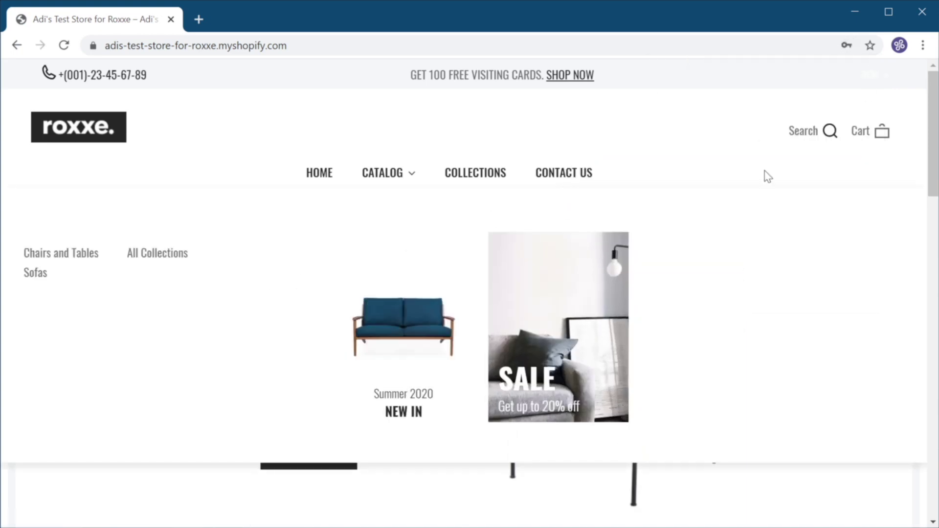
Open the developer tools on the storefront home page and close their What's New drawer
{"action": "right_click", "coordinate": [838, 246]}
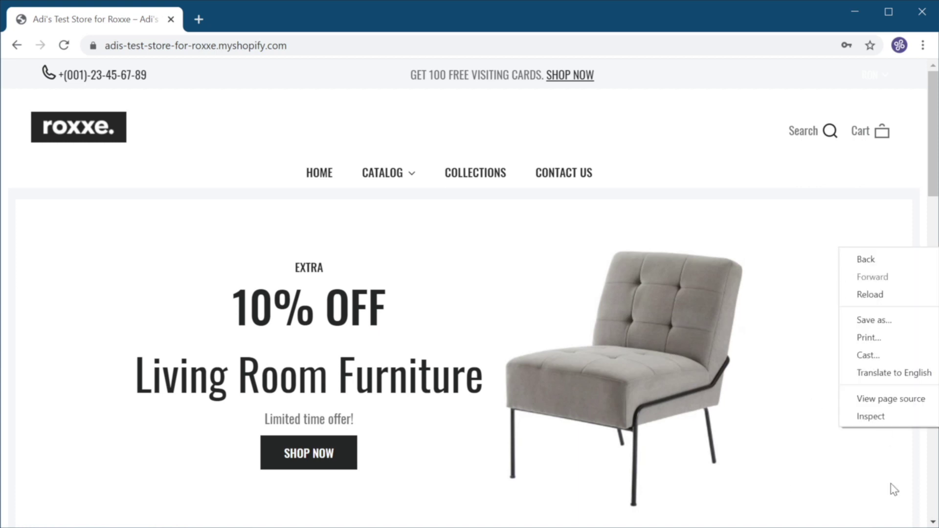
{"action": "left_click", "coordinate": [895, 417]}
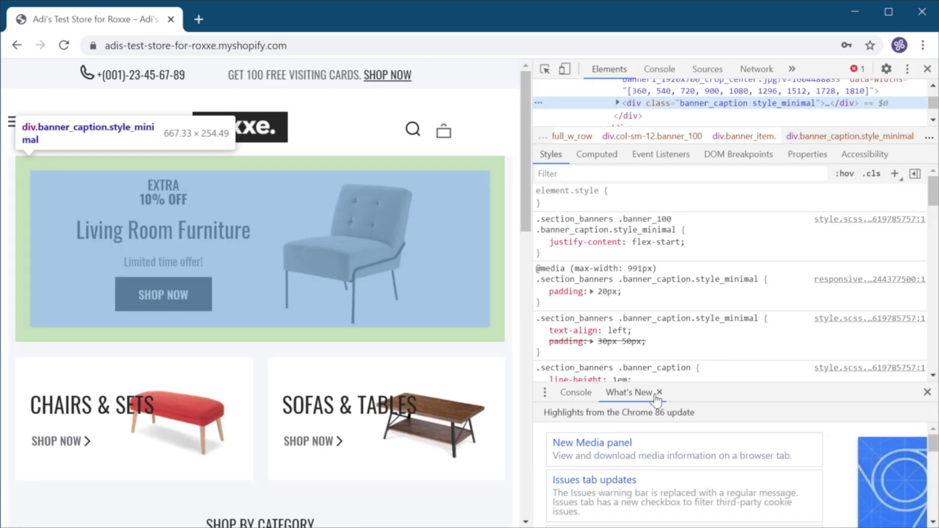
{"action": "left_click", "coordinate": [659, 392]}
{"action": "left_click", "coordinate": [927, 392]}
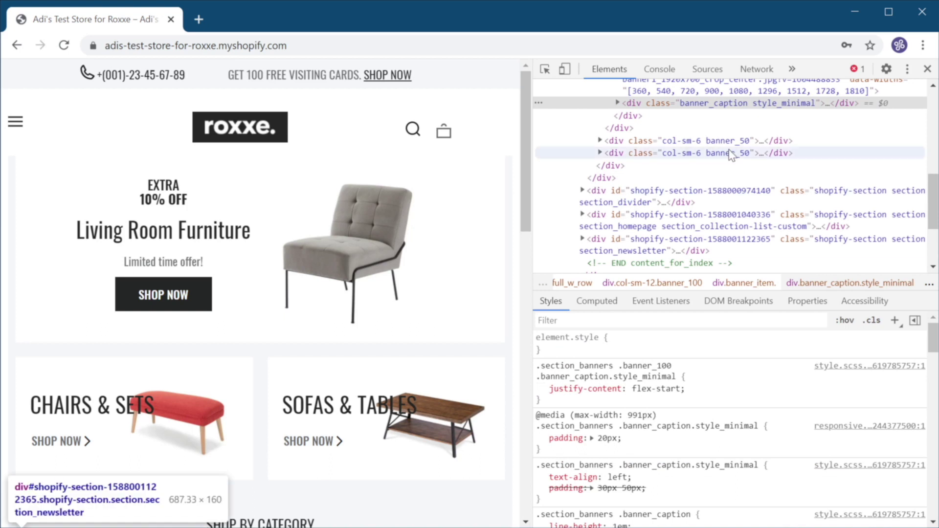
Disable the cache and set network throttling to Fast 3G in the developer tools' network monitor
{"action": "left_click", "coordinate": [739, 73]}
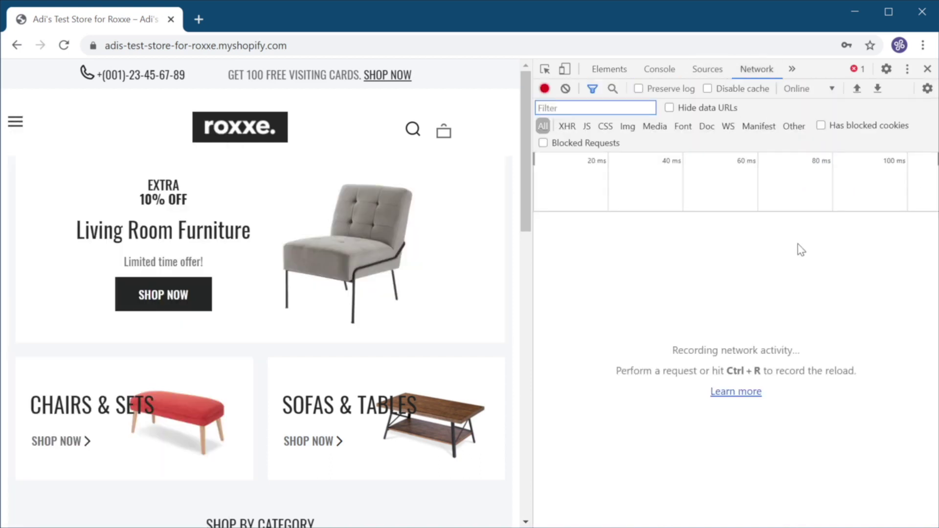
{"action": "left_click", "coordinate": [752, 90]}
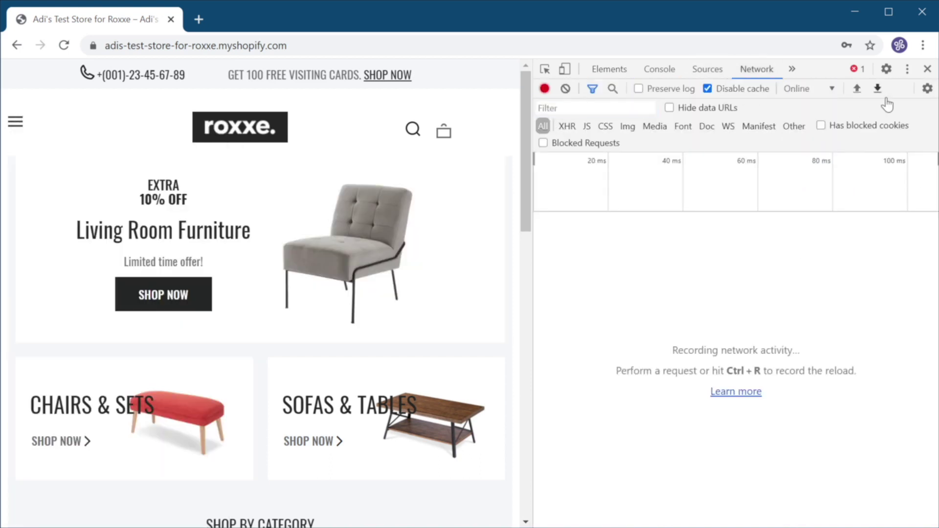
{"action": "left_click", "coordinate": [828, 90]}
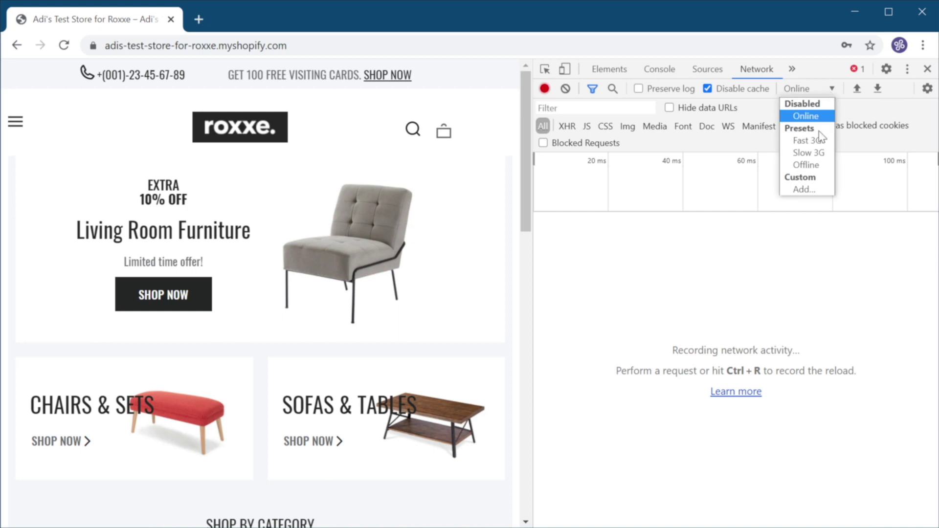
{"action": "left_click", "coordinate": [807, 141]}
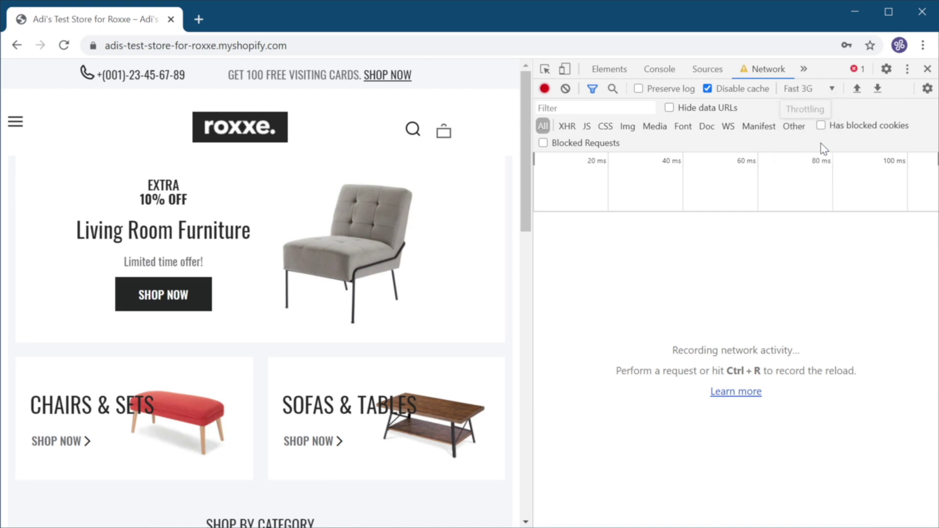
Reload the storefront home page over the throttled connection, inspect its network requests, and close the developer tools
{"action": "left_click", "coordinate": [64, 45]}
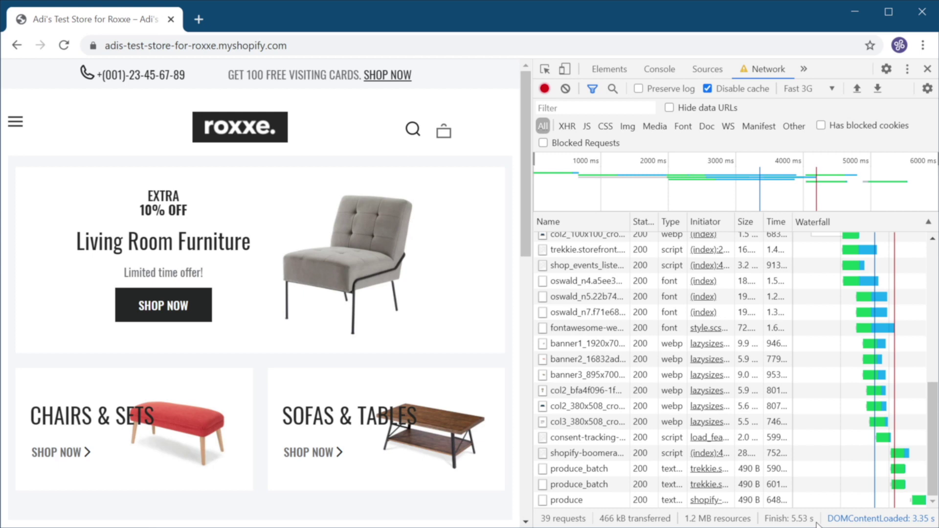
{"action": "scroll", "coordinate": [827, 356], "scroll_direction": "up", "scroll_amount": 7}
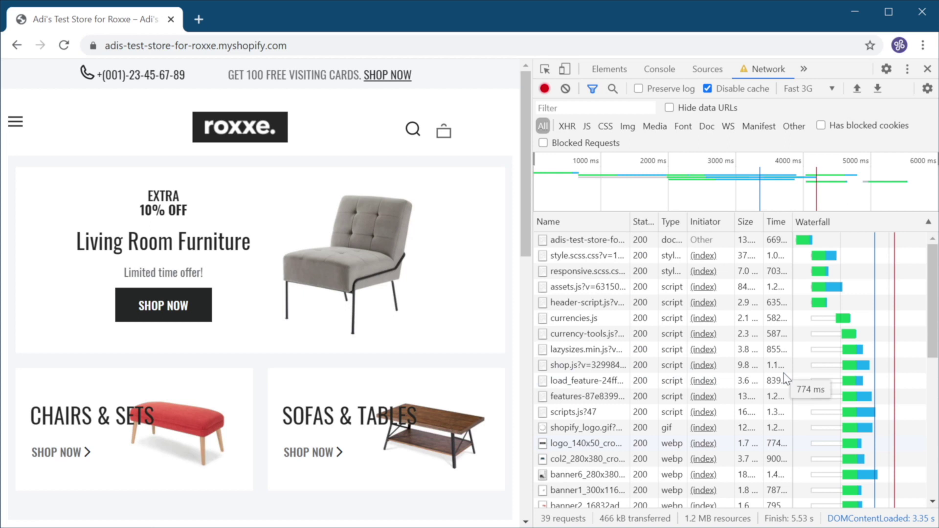
{"action": "left_click", "coordinate": [928, 69]}
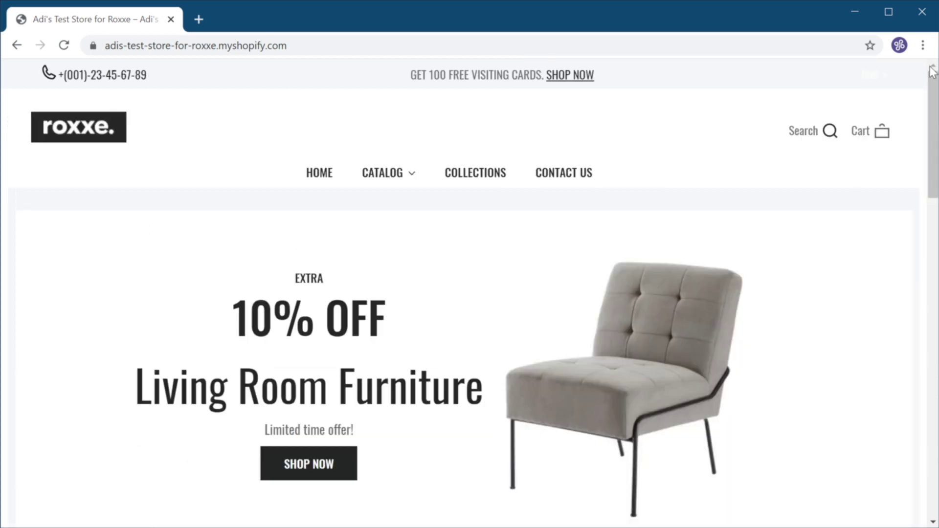
{"action": "left_click", "coordinate": [119, 140]}
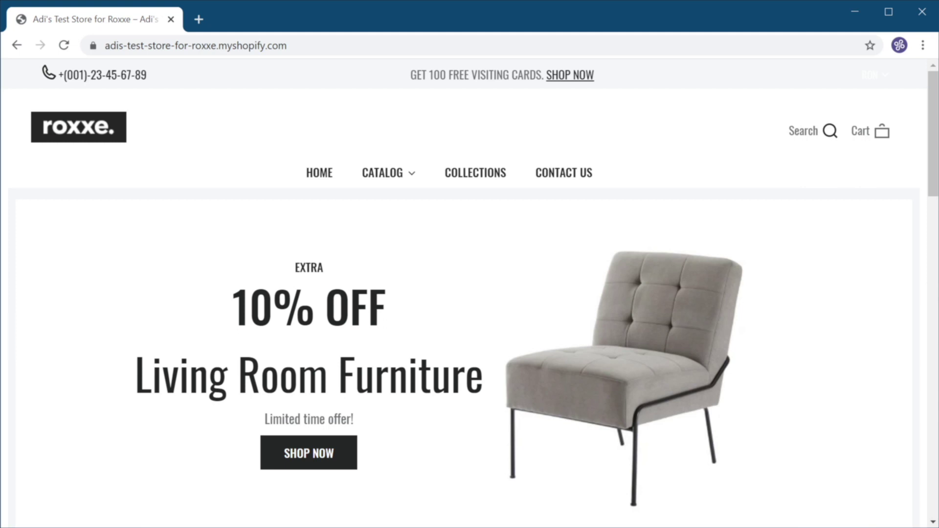
Narrow the browser window to mobile width and check the storefront's header icons and mobile navigation menu
{"action": "left_click_drag", "start_coordinate": [934, 238], "coordinate": [300, 278]}
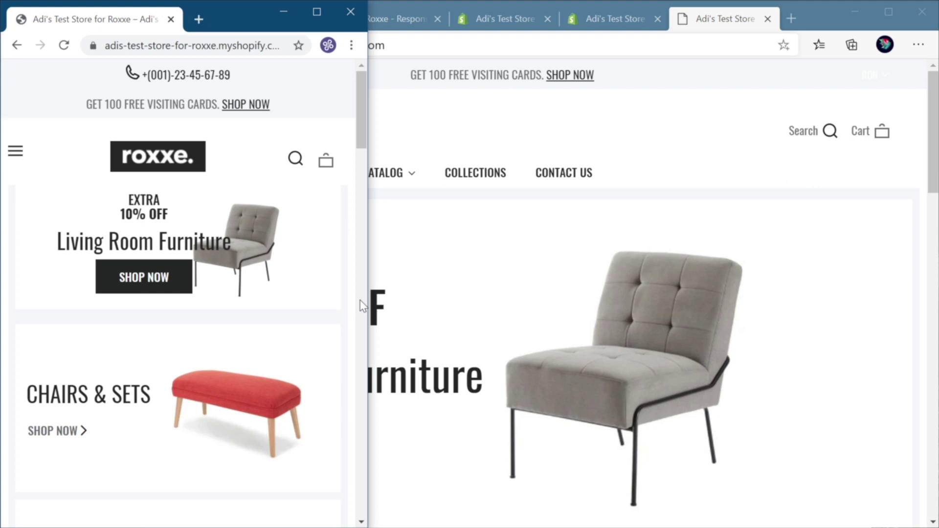
{"action": "left_click", "coordinate": [326, 161]}
{"action": "left_click", "coordinate": [323, 160]}
{"action": "left_click", "coordinate": [326, 161]}
{"action": "left_click", "coordinate": [16, 154]}
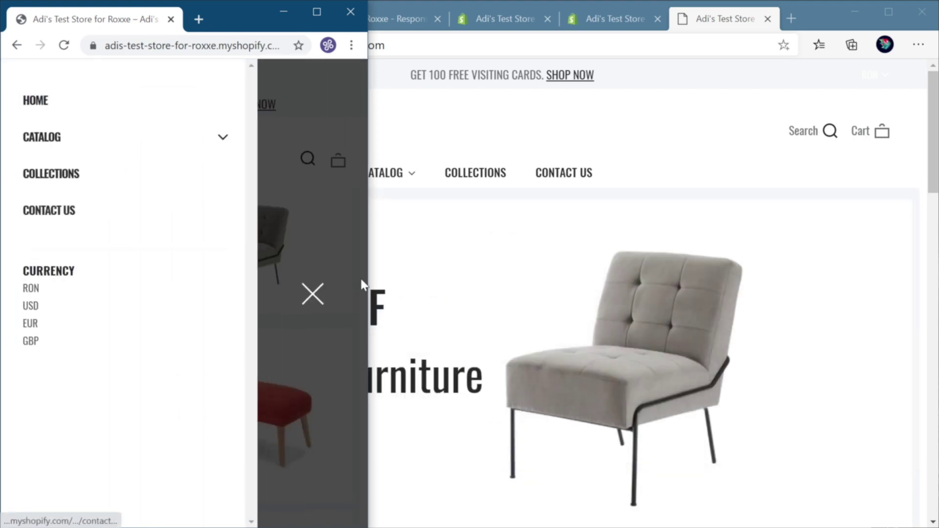
{"action": "left_click", "coordinate": [312, 294]}
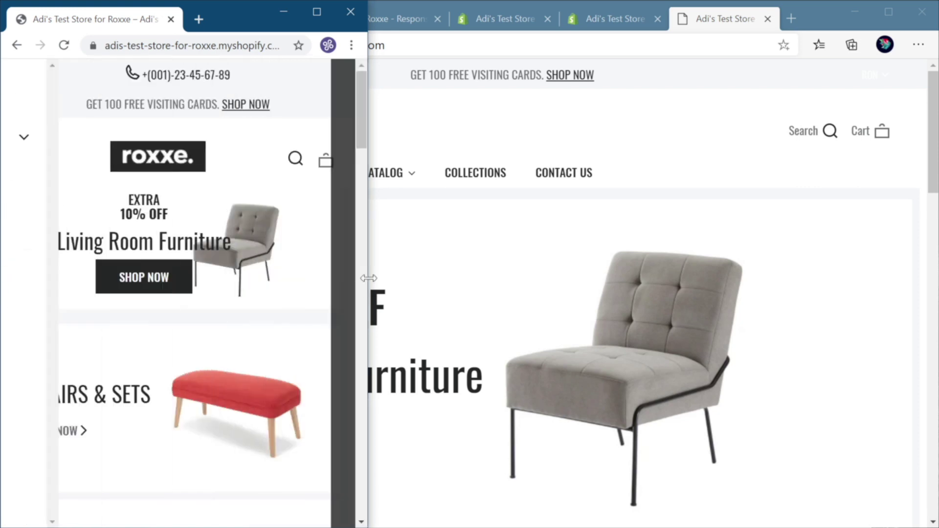
Examine the home page's mobile layout from the banners down to the footer
{"action": "left_click_drag", "start_coordinate": [368, 256], "coordinate": [295, 272]}
{"action": "scroll", "coordinate": [213, 252], "scroll_direction": "down", "scroll_amount": 5}
{"action": "scroll", "coordinate": [212, 252], "scroll_direction": "down", "scroll_amount": 15}
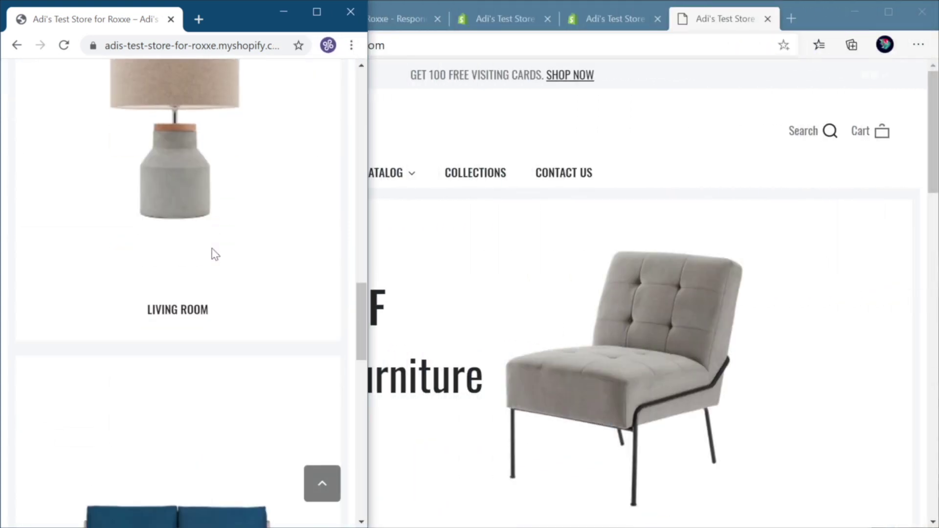
{"action": "scroll", "coordinate": [215, 254], "scroll_direction": "down", "scroll_amount": 1}
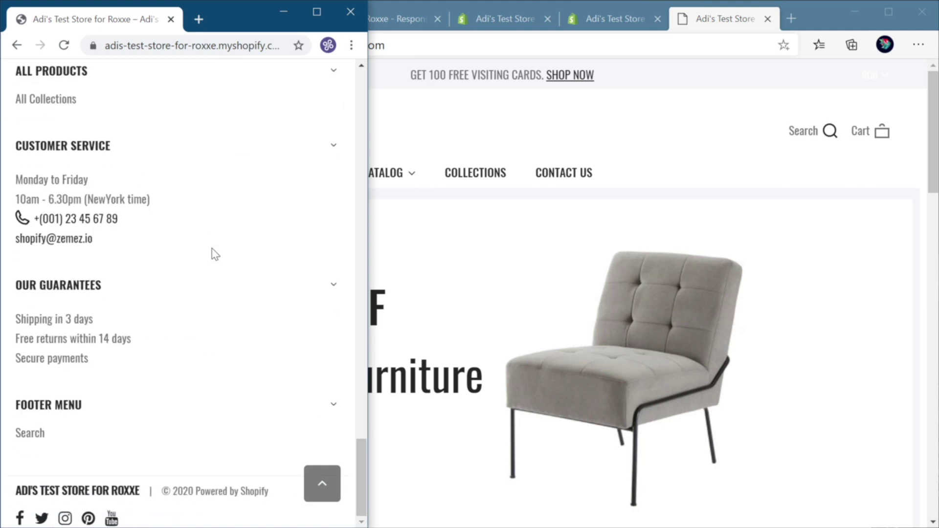
{"action": "scroll", "coordinate": [215, 253], "scroll_direction": "up", "scroll_amount": 6}
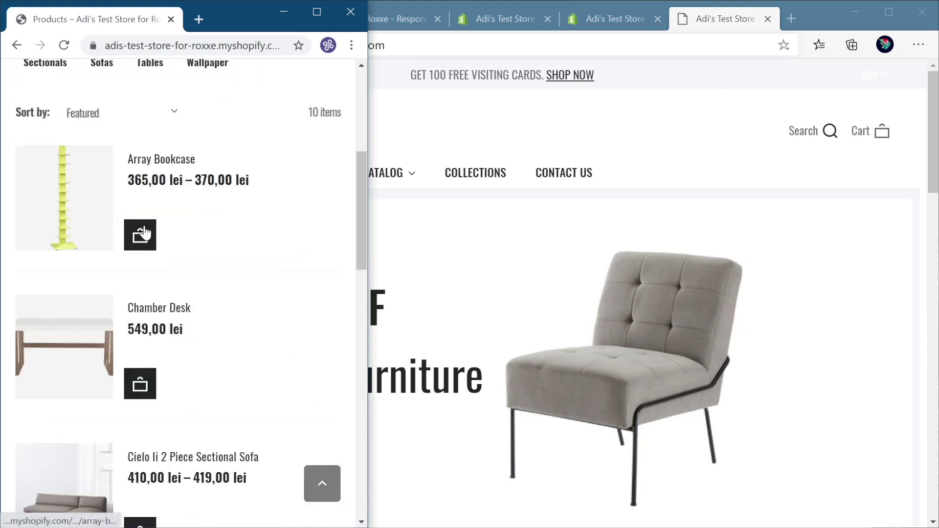
Open the Chamber Desk product from the product list and examine its mobile page, including the Description section
{"action": "left_click", "coordinate": [69, 348]}
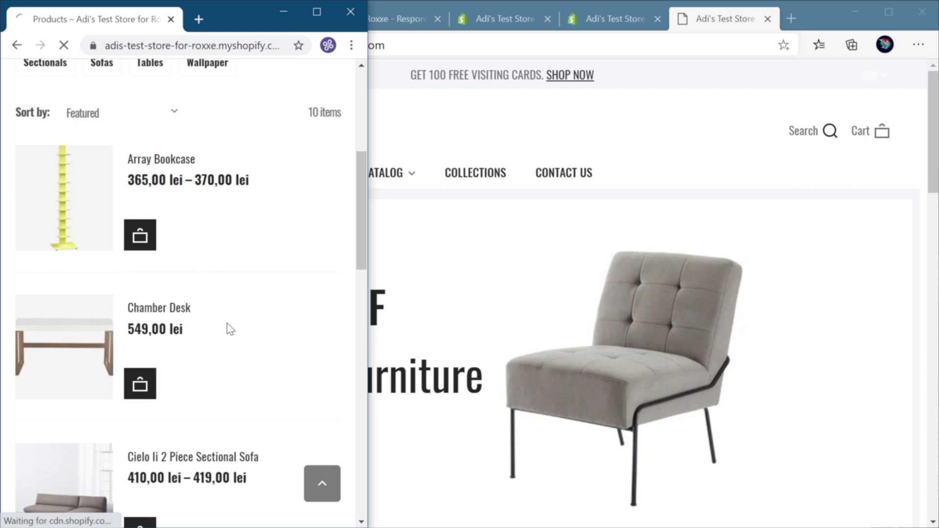
{"action": "scroll", "coordinate": [304, 211], "scroll_direction": "down", "scroll_amount": 15}
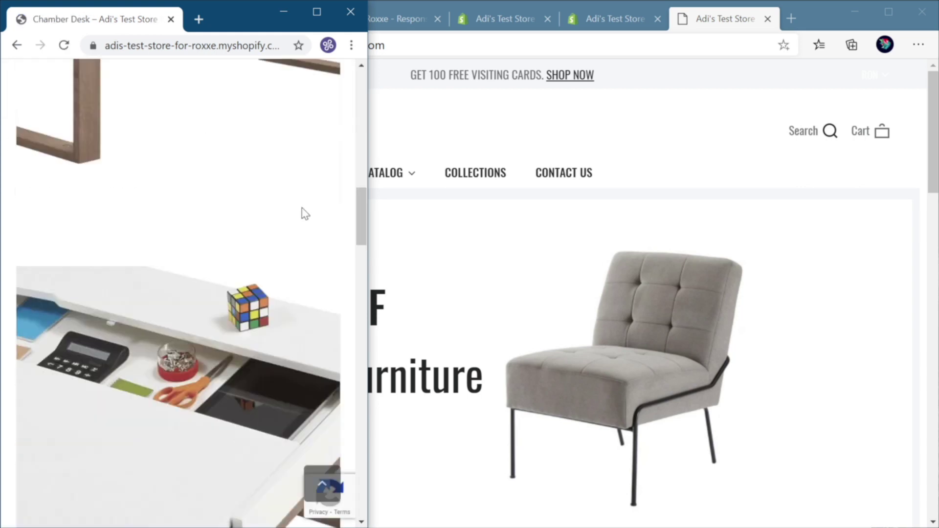
{"action": "scroll", "coordinate": [312, 236], "scroll_direction": "down", "scroll_amount": 10}
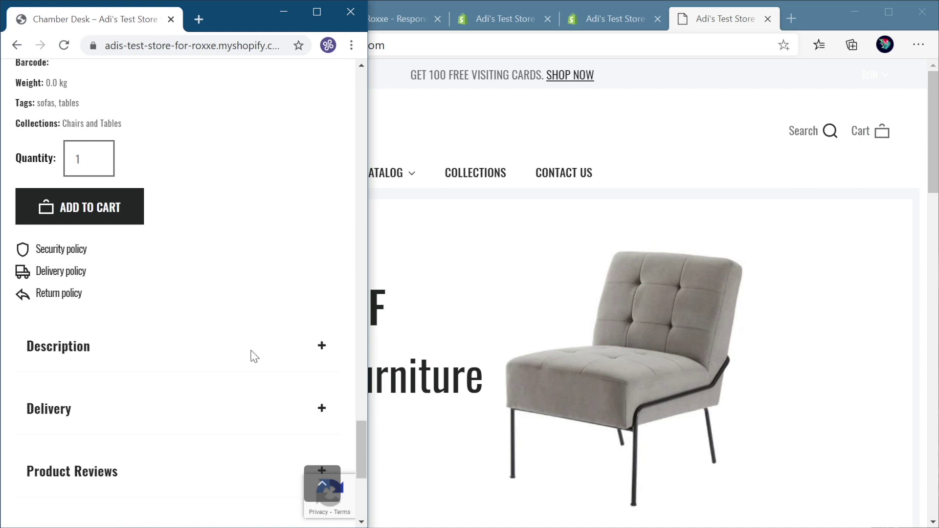
{"action": "left_click", "coordinate": [252, 352]}
{"action": "scroll", "coordinate": [252, 318], "scroll_direction": "down", "scroll_amount": 6}
{"action": "scroll", "coordinate": [254, 315], "scroll_direction": "up", "scroll_amount": 20}
Return to the store home page at full window width and open Lighthouse in the developer tools
{"action": "left_click_drag", "start_coordinate": [368, 195], "coordinate": [933, 198]}
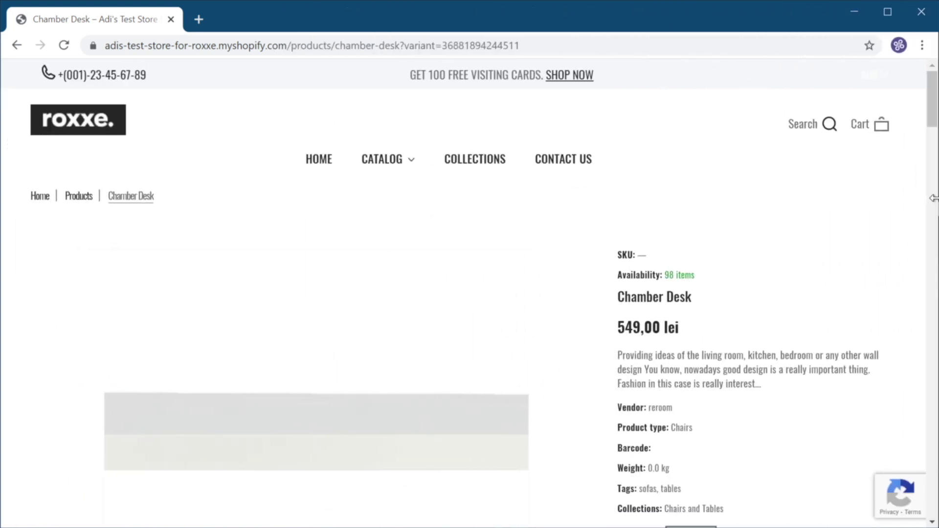
{"action": "left_click", "coordinate": [76, 114]}
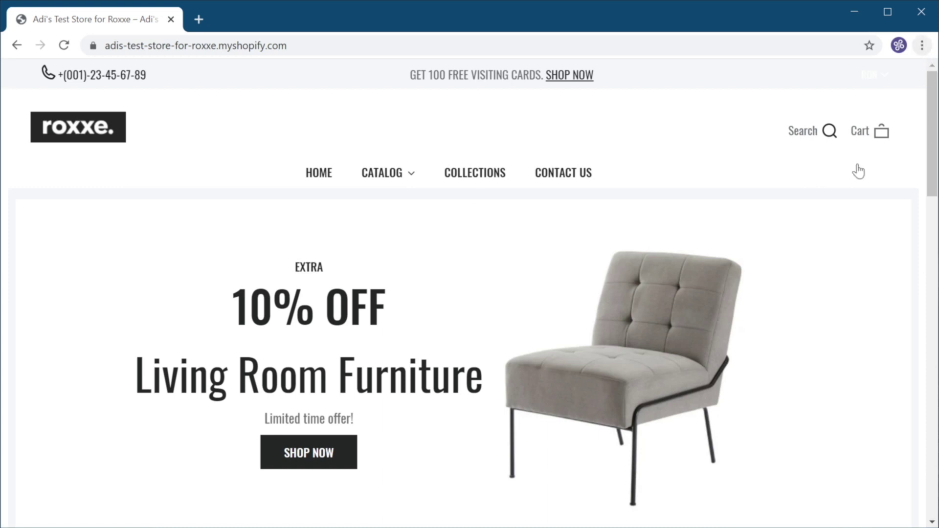
{"action": "right_click", "coordinate": [734, 209]}
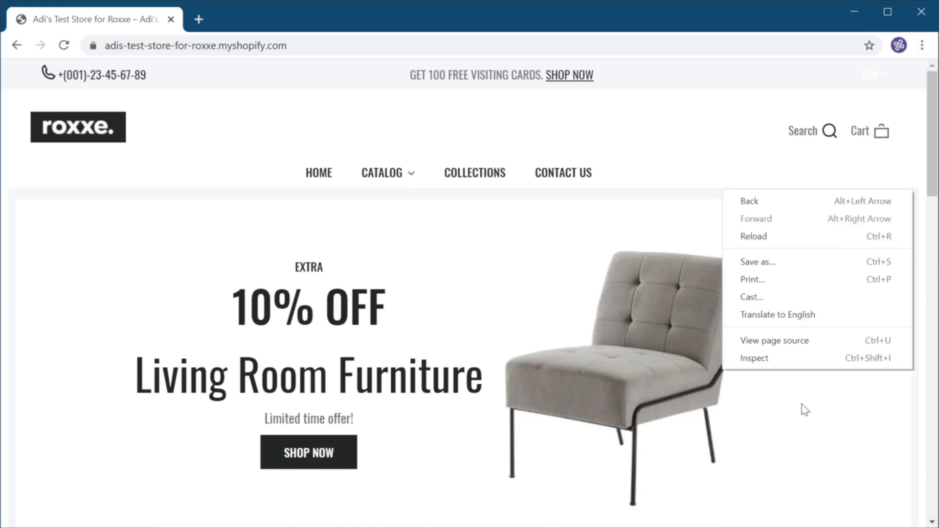
{"action": "left_click", "coordinate": [800, 356]}
{"action": "left_click", "coordinate": [856, 69]}
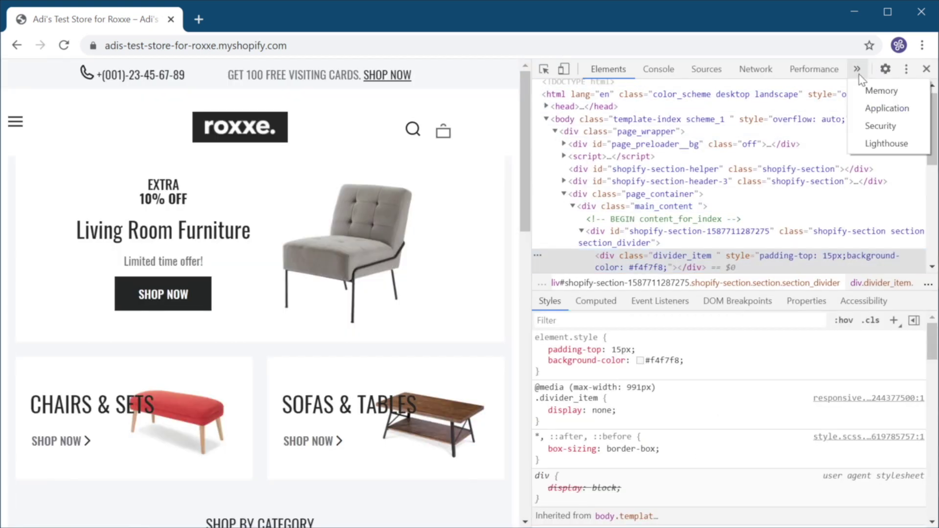
{"action": "left_click", "coordinate": [875, 141]}
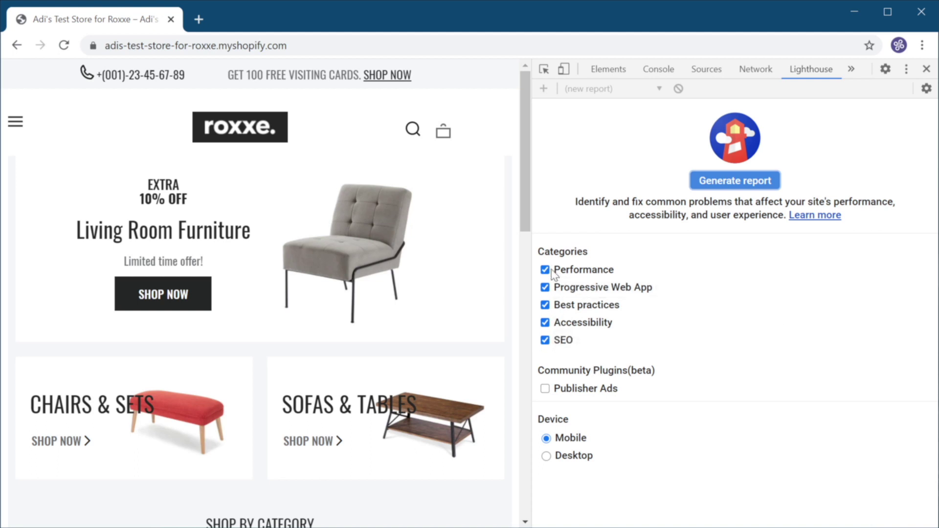
Generate a mobile Lighthouse report covering Performance, Accessibility and SEO, leaving out Progressive Web App and Best practices
{"action": "left_click", "coordinate": [545, 287]}
{"action": "left_click", "coordinate": [546, 310]}
{"action": "left_click", "coordinate": [547, 324]}
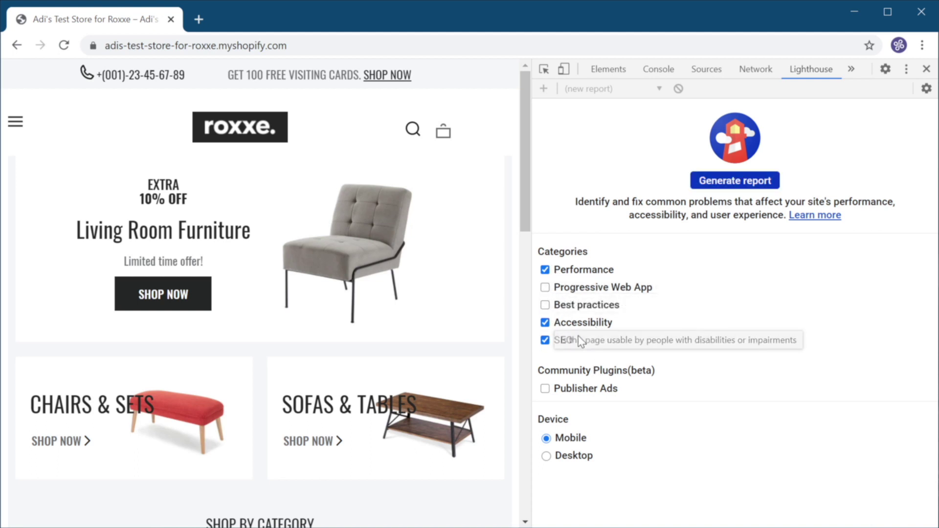
{"action": "left_click", "coordinate": [714, 185]}
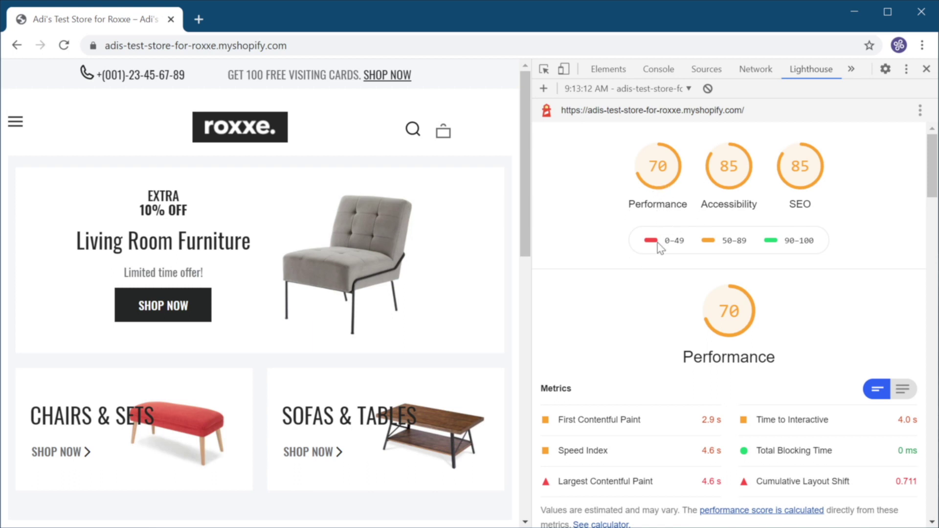
Examine the mobile Lighthouse report's scores and audits, and view its print and save options
{"action": "scroll", "coordinate": [771, 230], "scroll_direction": "down", "scroll_amount": 15}
{"action": "scroll", "coordinate": [771, 230], "scroll_direction": "up", "scroll_amount": 15}
{"action": "left_click", "coordinate": [919, 110]}
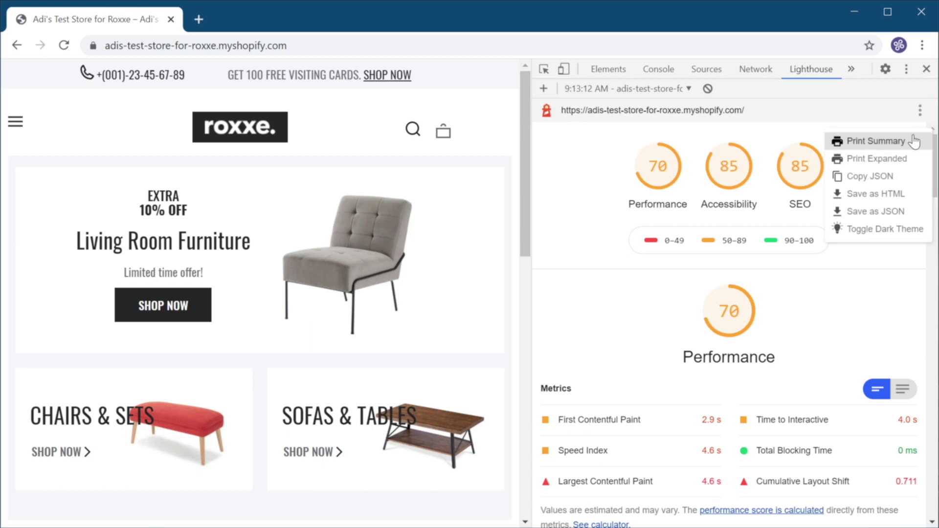
{"action": "left_click", "coordinate": [774, 131]}
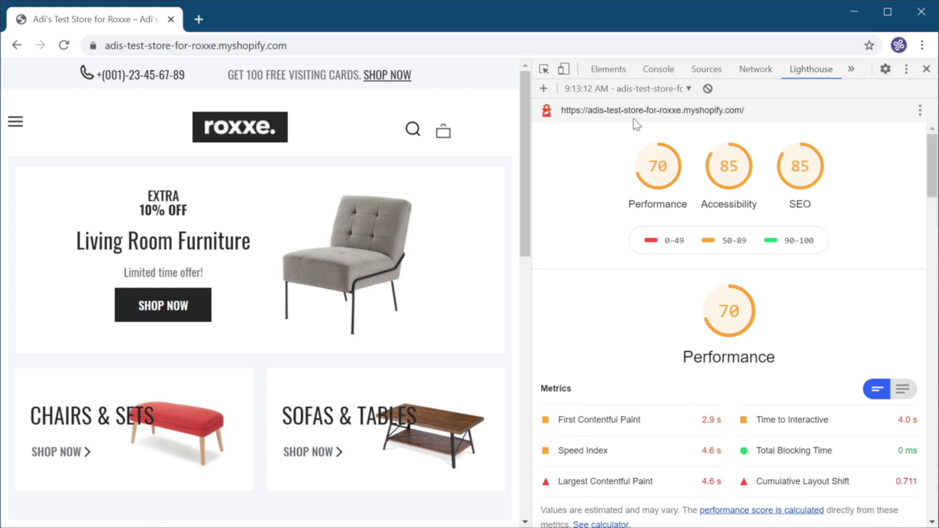
Clear the mobile report and generate a Lighthouse report for the Desktop device
{"action": "left_click", "coordinate": [707, 89]}
{"action": "left_click", "coordinate": [573, 460]}
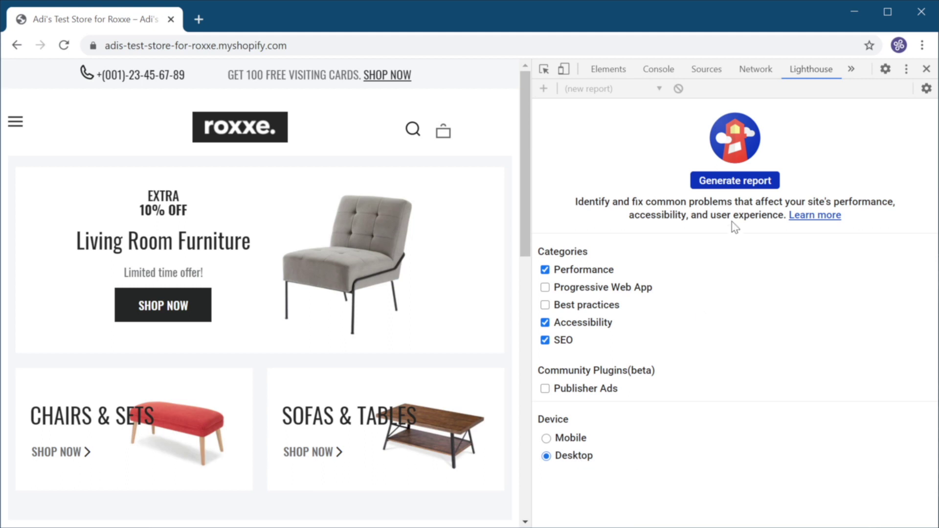
{"action": "left_click", "coordinate": [735, 180]}
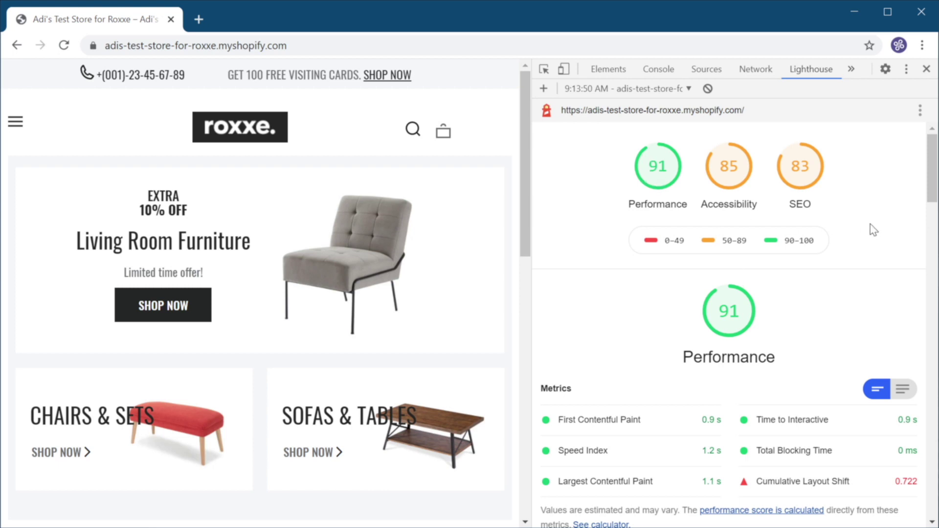
Examine the desktop report's scores, performance metrics, opportunities, diagnostics and accessibility section
{"action": "scroll", "coordinate": [873, 230], "scroll_direction": "down", "scroll_amount": 6}
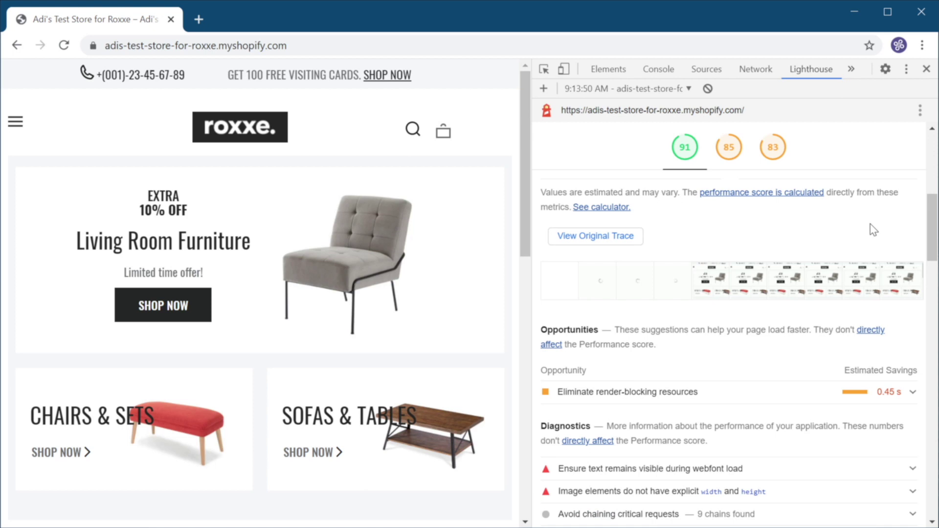
{"action": "scroll", "coordinate": [811, 241], "scroll_direction": "up", "scroll_amount": 6}
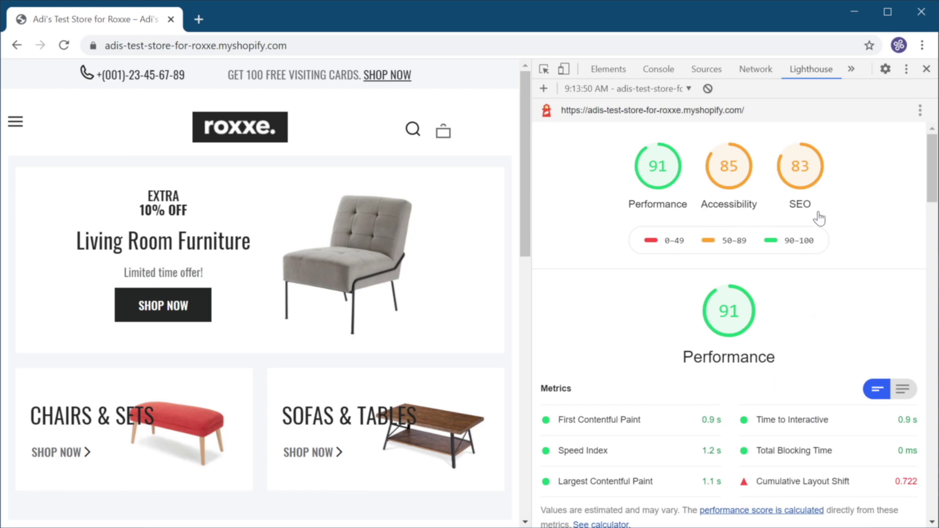
{"action": "scroll", "coordinate": [792, 291], "scroll_direction": "down", "scroll_amount": 13}
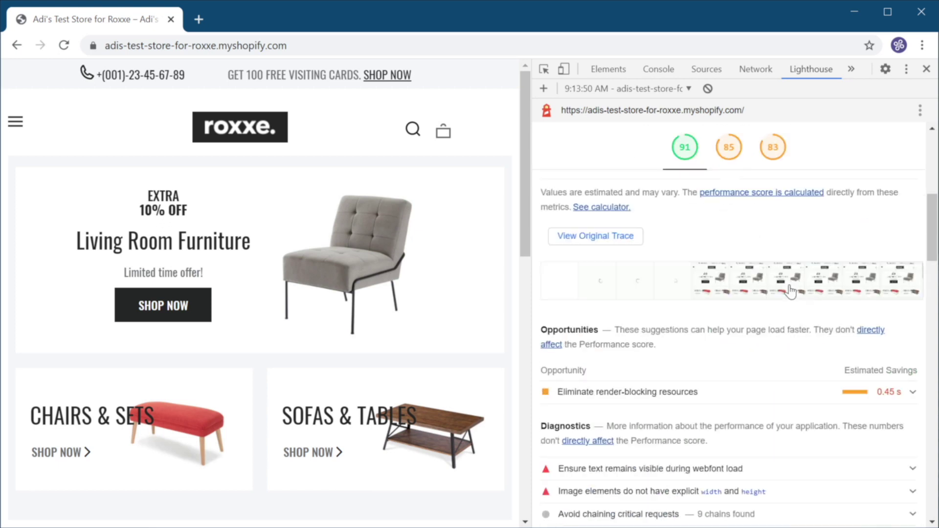
{"action": "scroll", "coordinate": [792, 292], "scroll_direction": "up", "scroll_amount": 6}
{"action": "scroll", "coordinate": [683, 355], "scroll_direction": "down", "scroll_amount": 6}
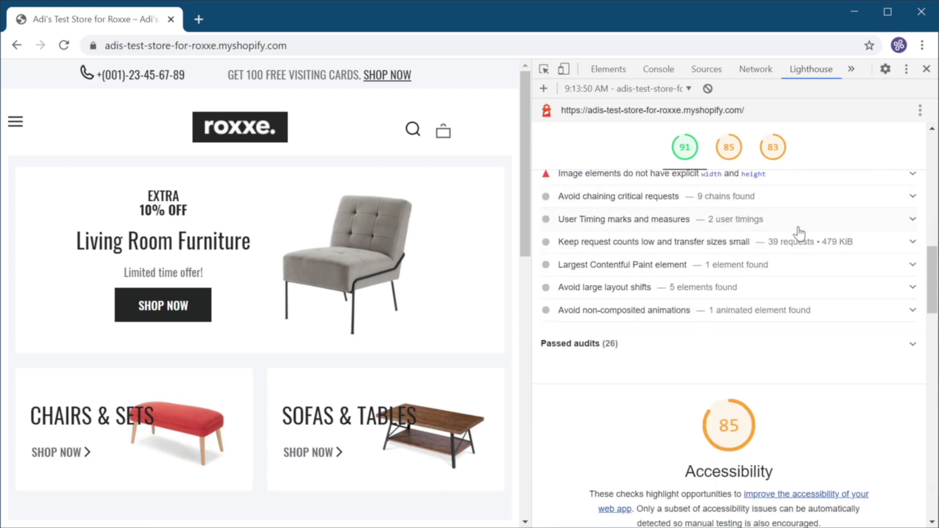
{"action": "left_click_drag", "start_coordinate": [933, 274], "coordinate": [795, 341]}
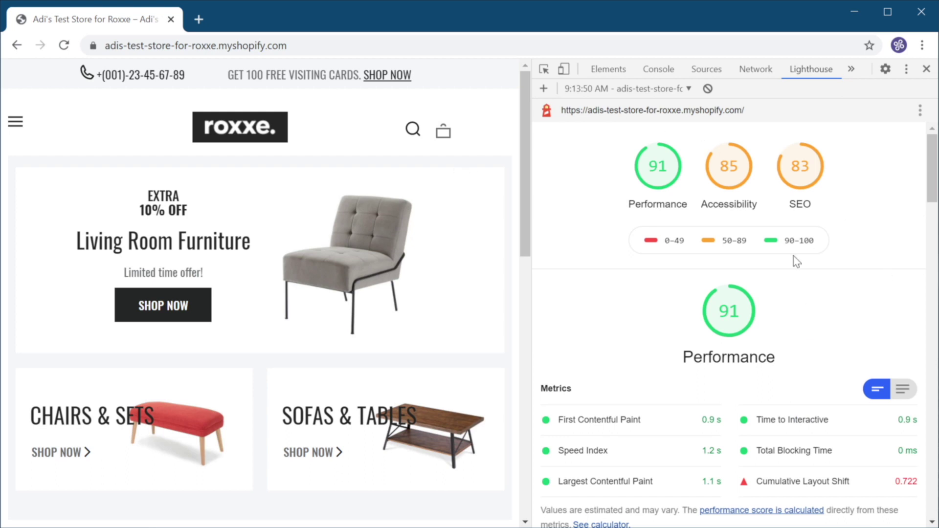